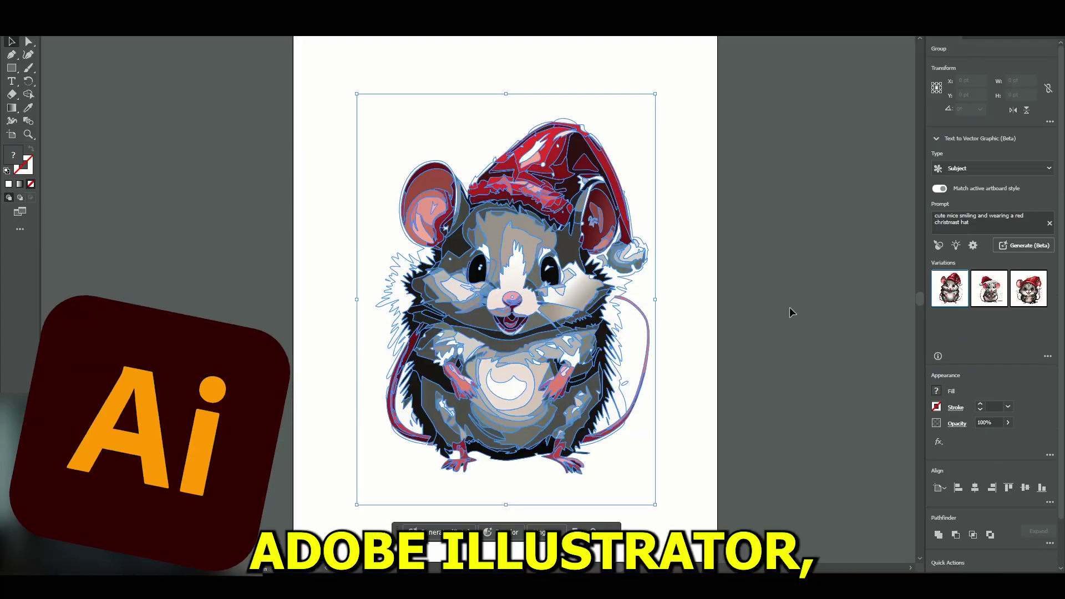
Swap the Santa-hat mouse for the third generated variation and deselect it
left_click(1009, 297)
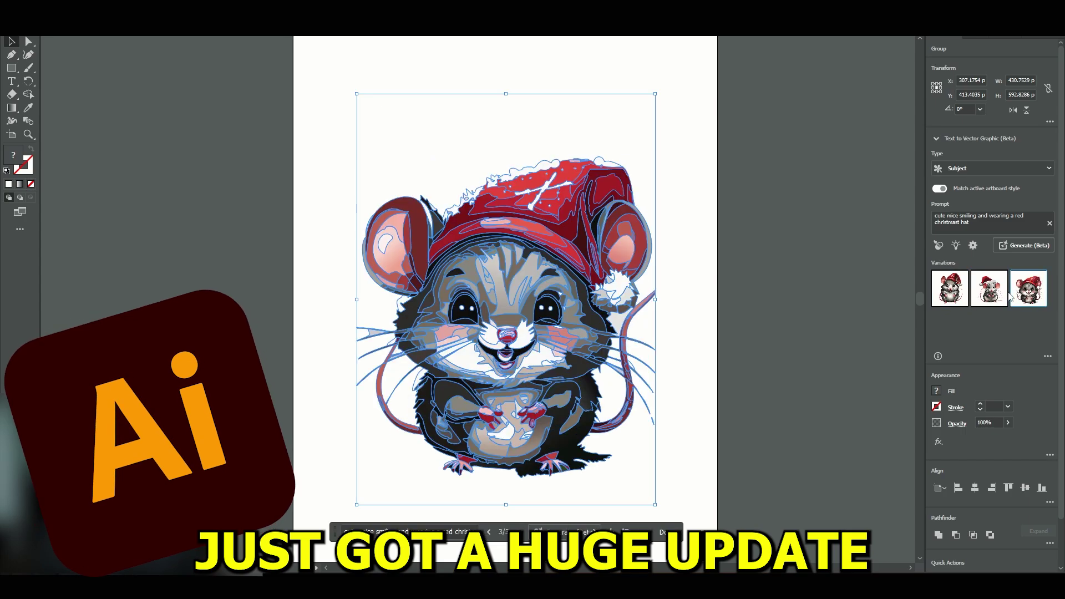
left_click(797, 353)
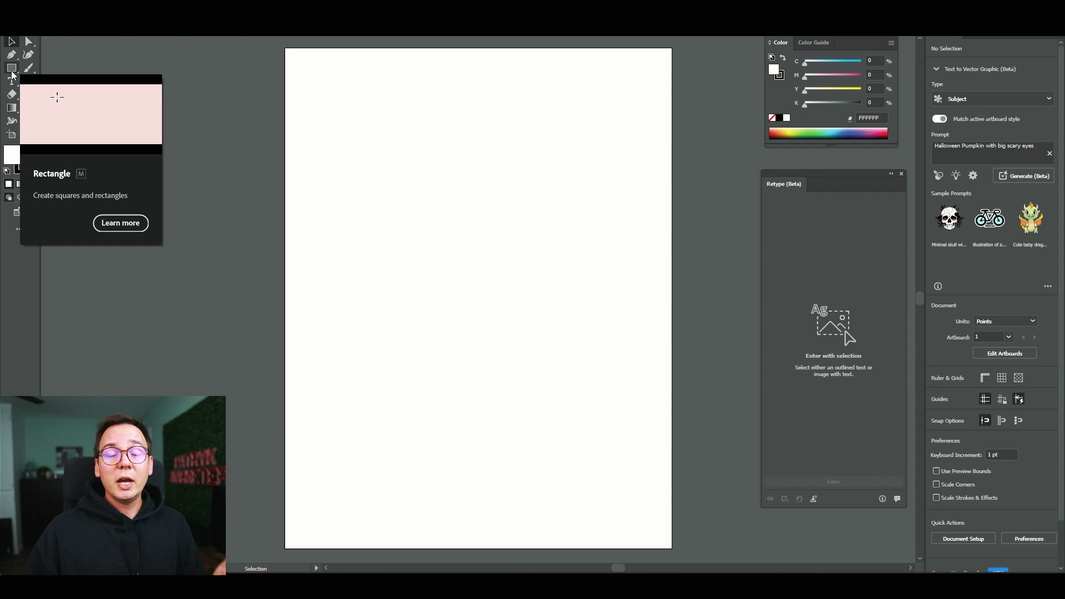
Draw a roughly 503 × 627 pt rectangle covering most of the artboard
left_click(11, 71)
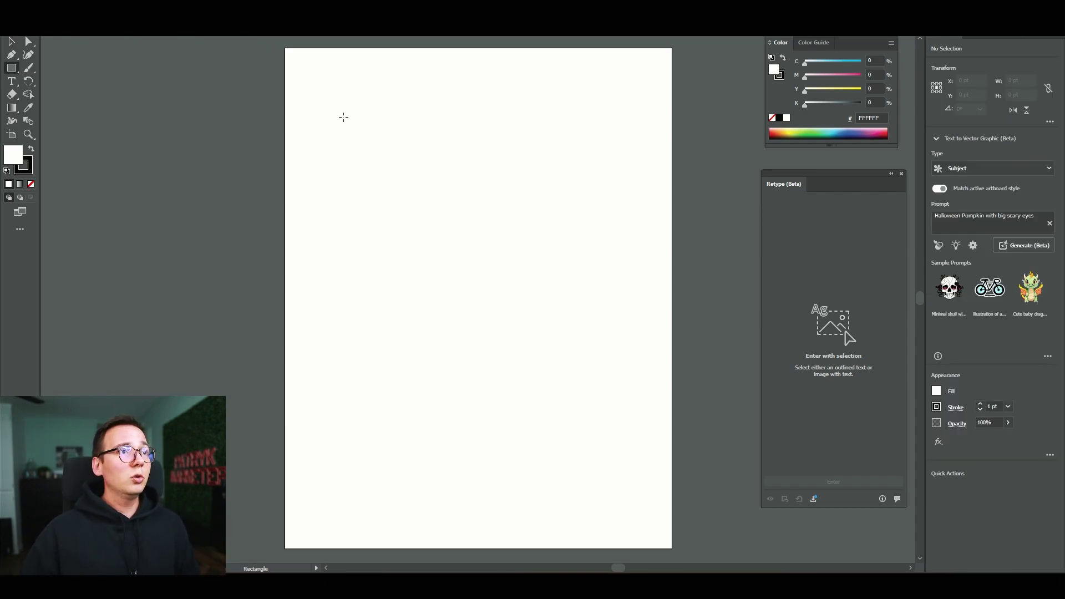
left_click_drag(381, 163, 647, 502)
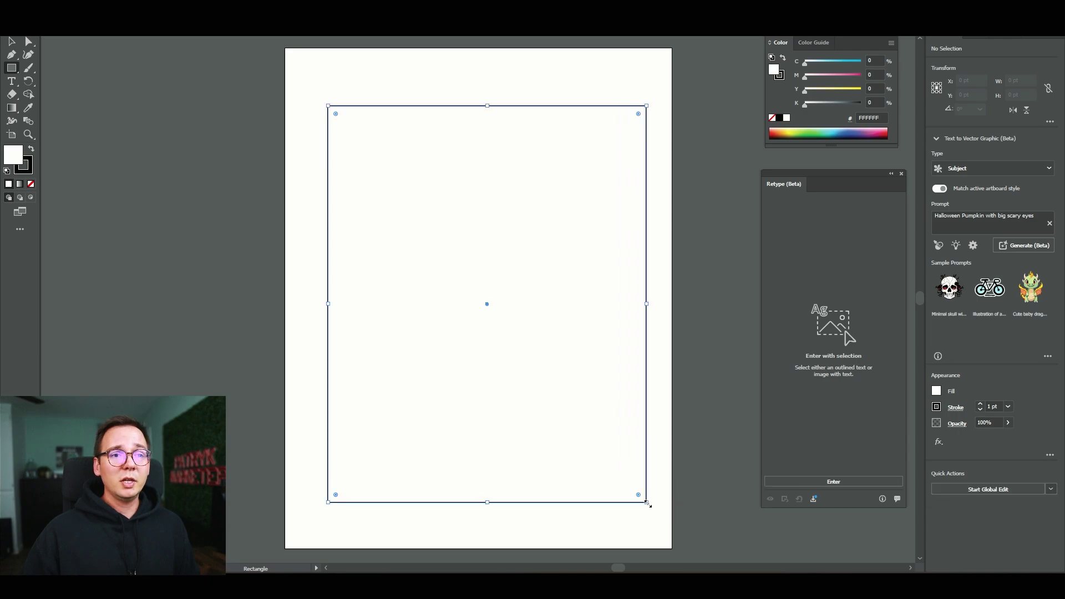
left_click(13, 44)
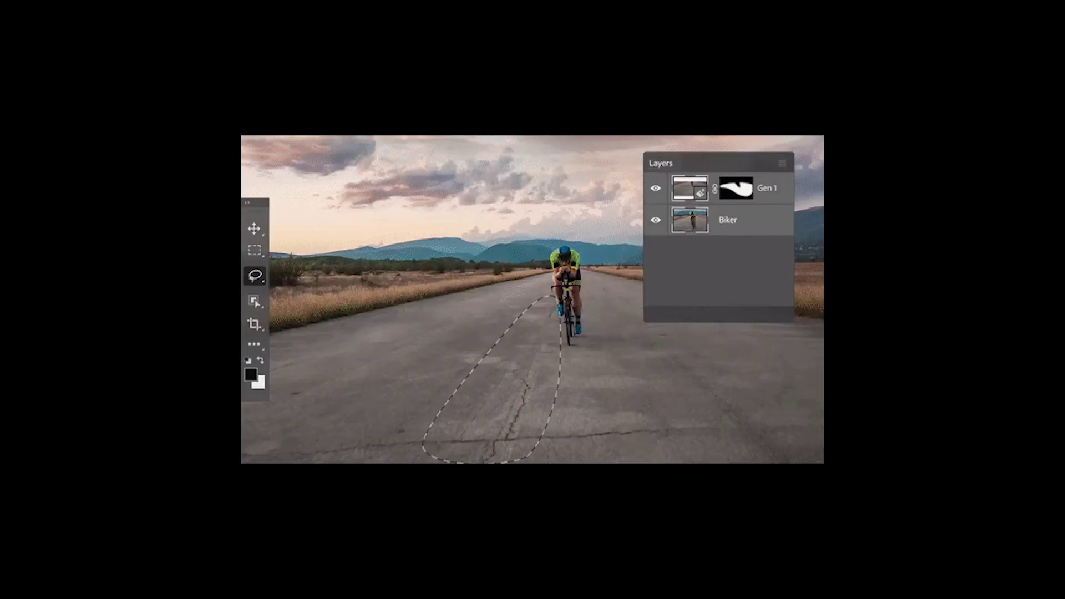
type("yellow road lines")
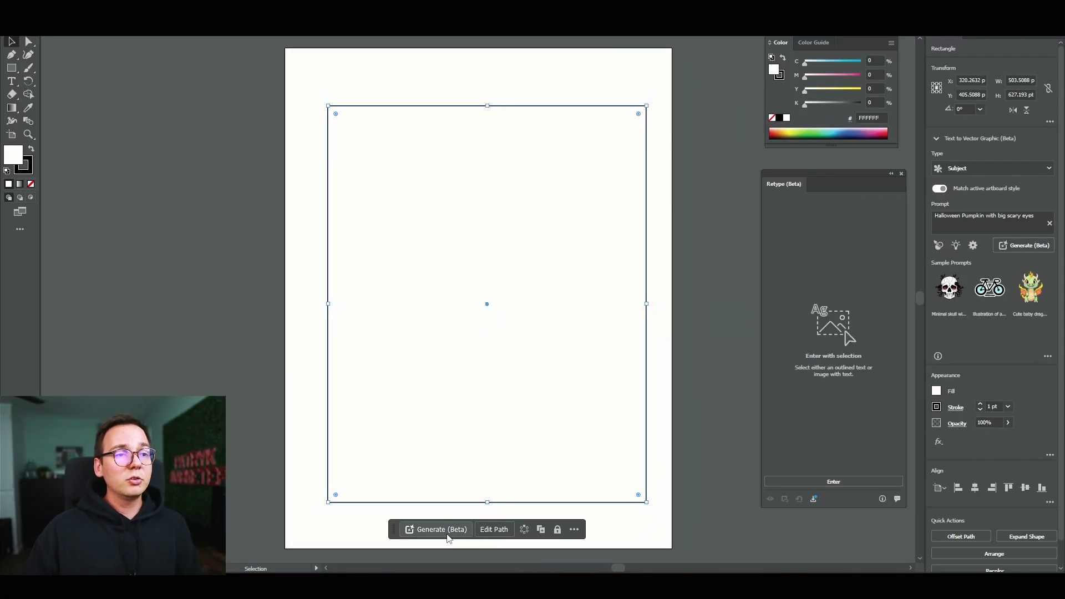
Generate vector art inside the rectangle from the prompt 'cute bunny'
left_click(438, 530)
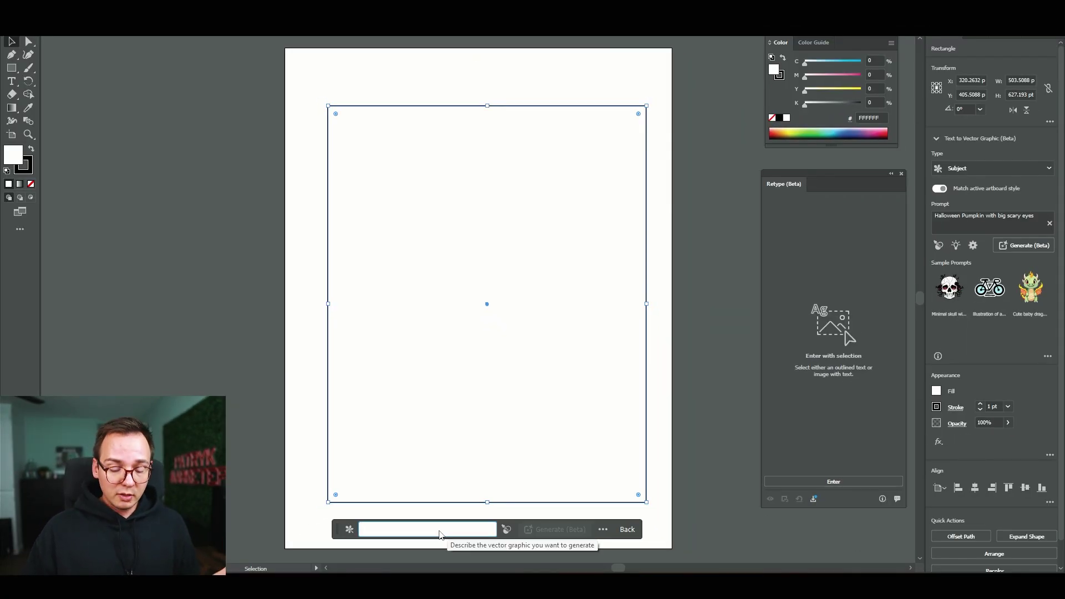
type("cute bunny")
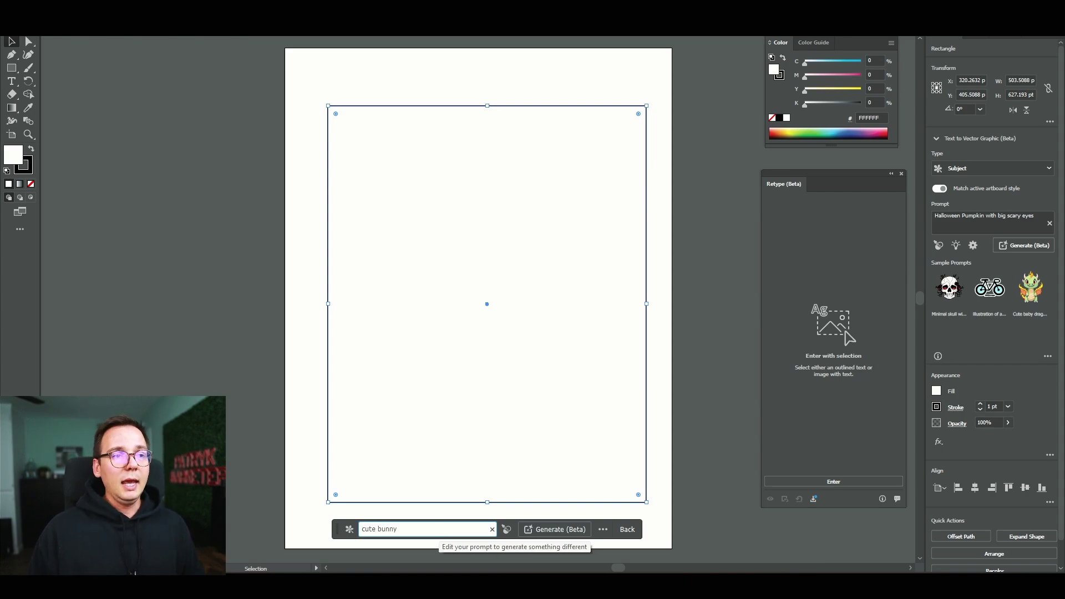
key("Return")
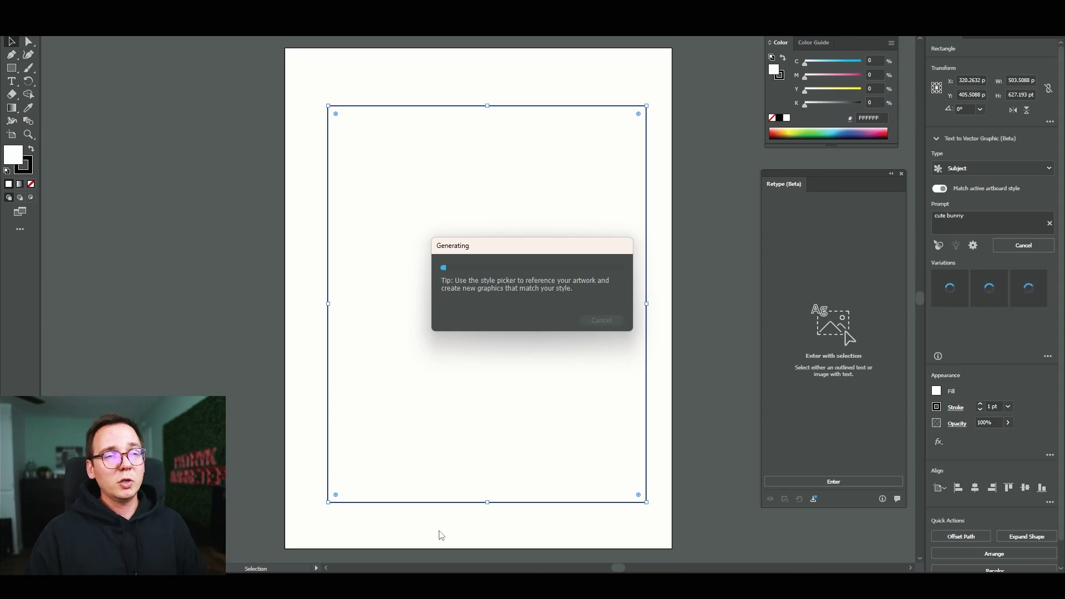
Choose the third bunny variation and deselect the artwork
left_click(236, 316)
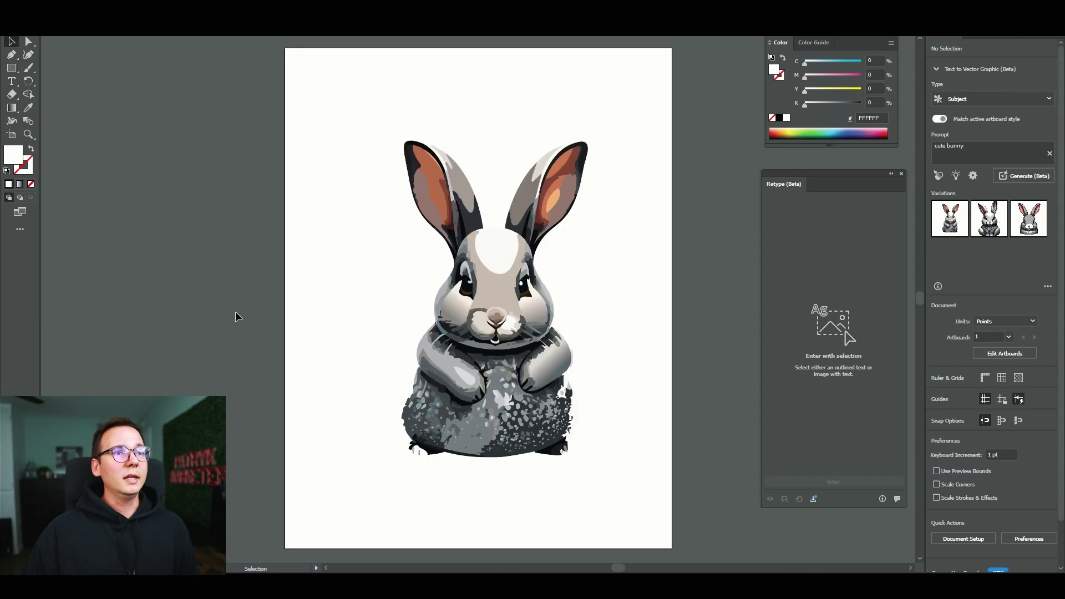
left_click(488, 311)
left_click(989, 299)
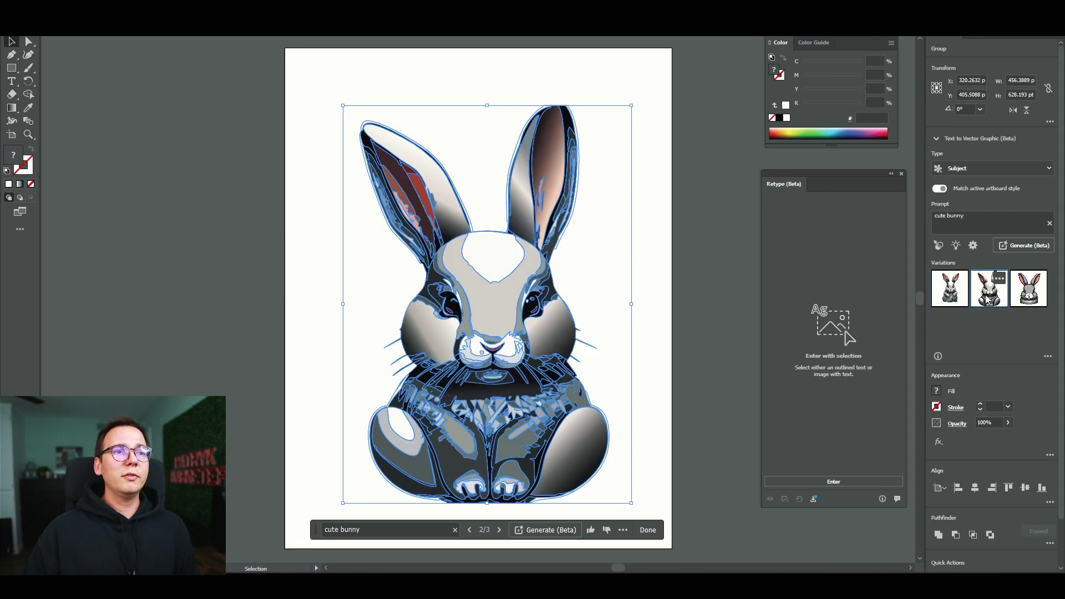
left_click(1019, 299)
left_click(724, 331)
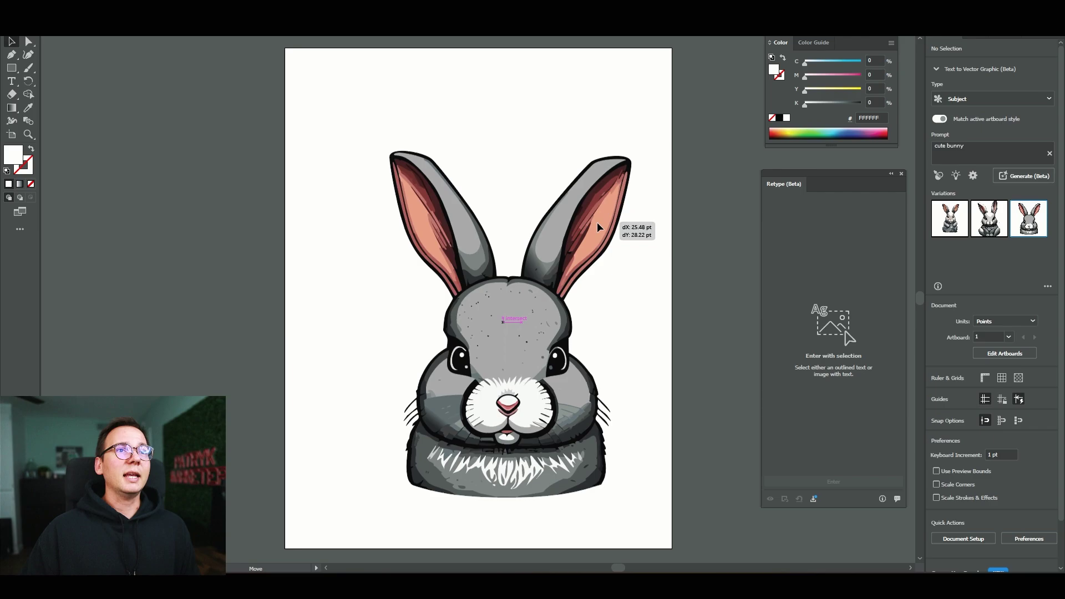
Isolate the bunny's right ear and use Recolor to shift its inner color to yellow
double_click(581, 199)
mouse_move(575, 199)
left_mouse_down()
mouse_move(601, 213)
mouse_move(627, 261)
mouse_move(588, 211)
left_mouse_up()
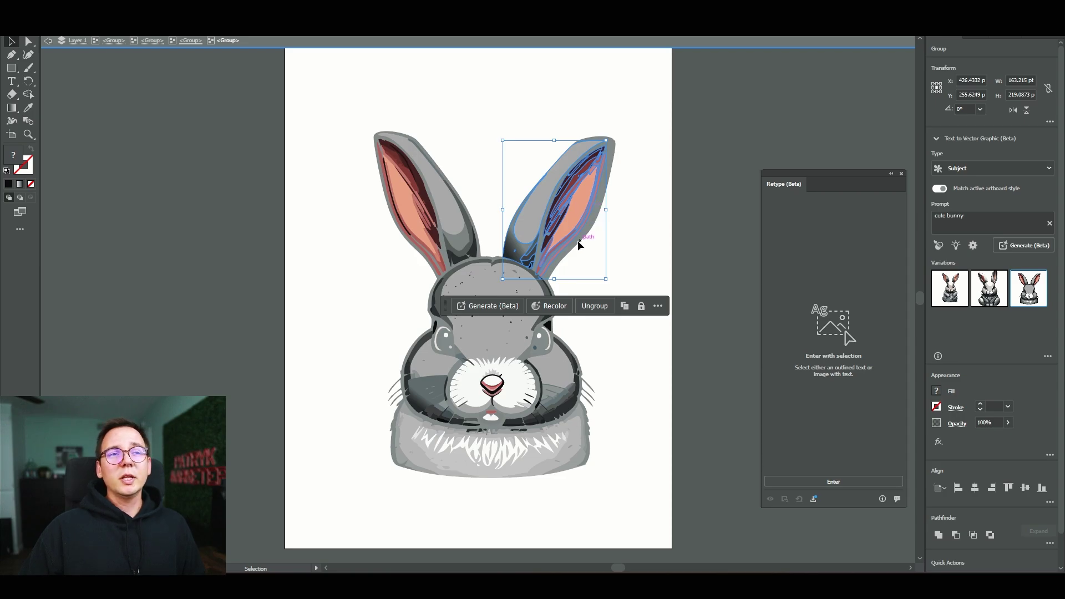
left_click(549, 306)
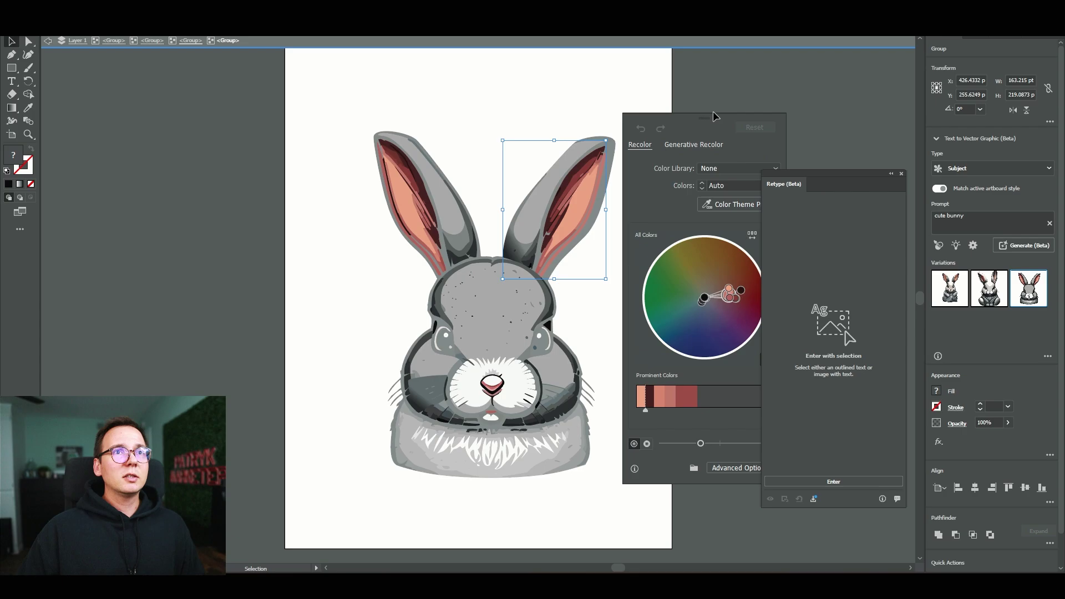
left_click_drag(694, 133, 185, 136)
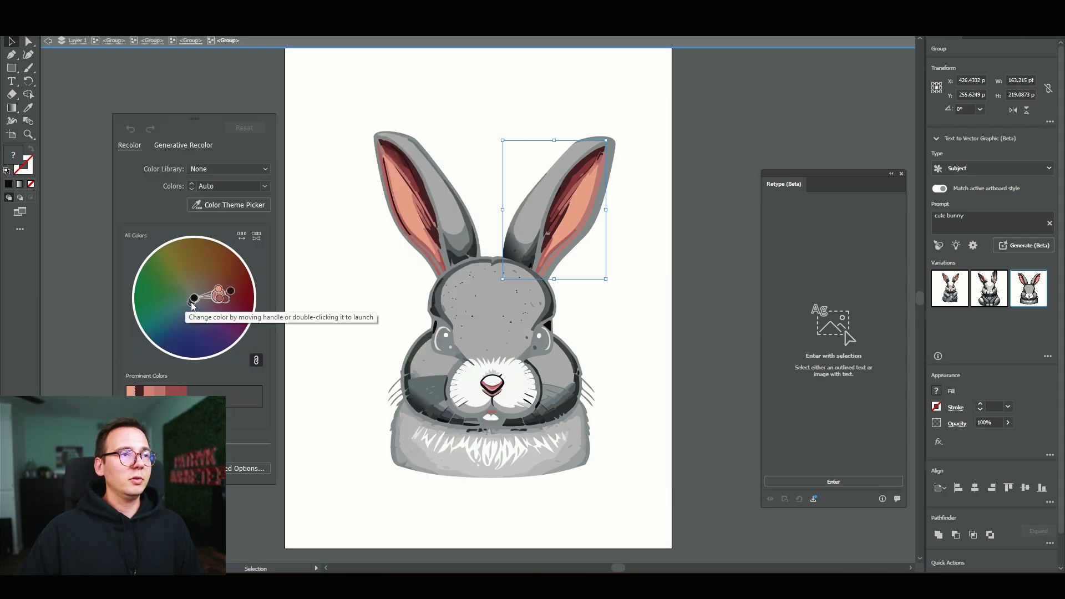
left_click_drag(192, 299, 226, 324)
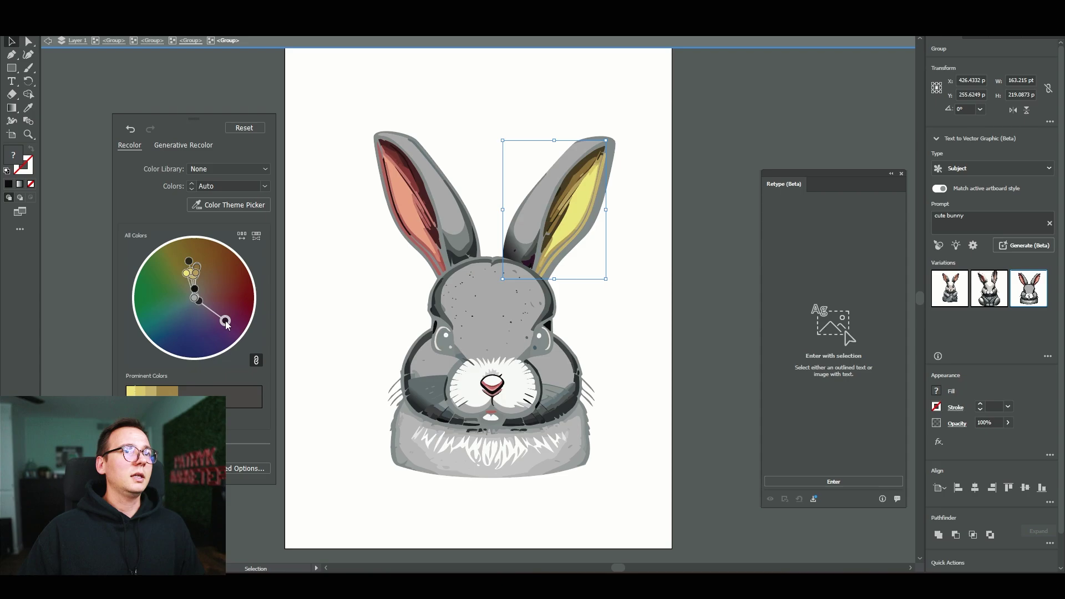
left_click(340, 310)
double_click(613, 328)
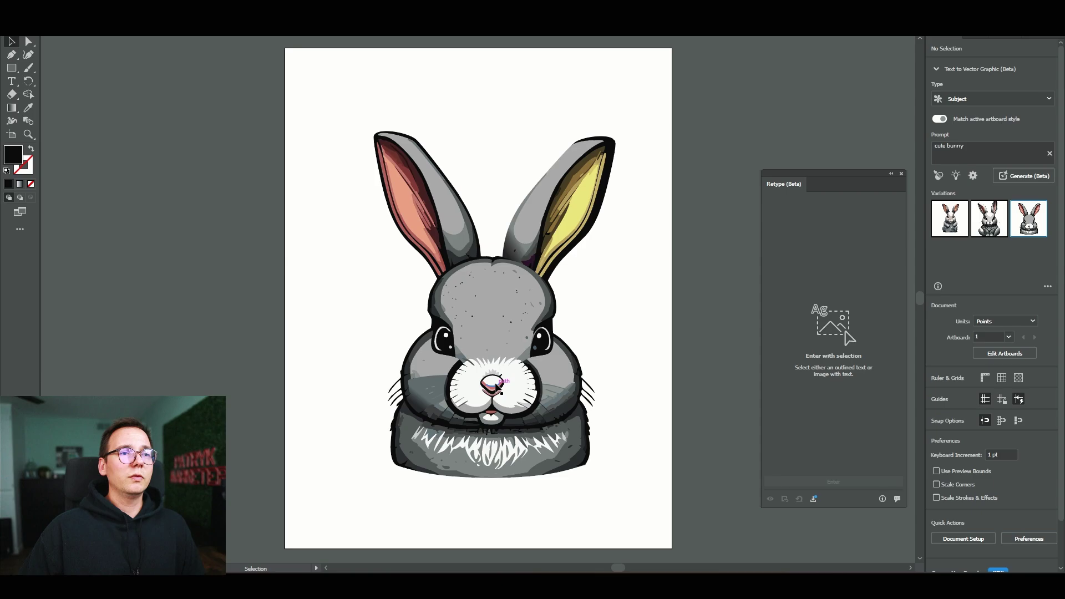
Enter the bunny group and select the pieces in its nose sub-group
double_click(496, 386)
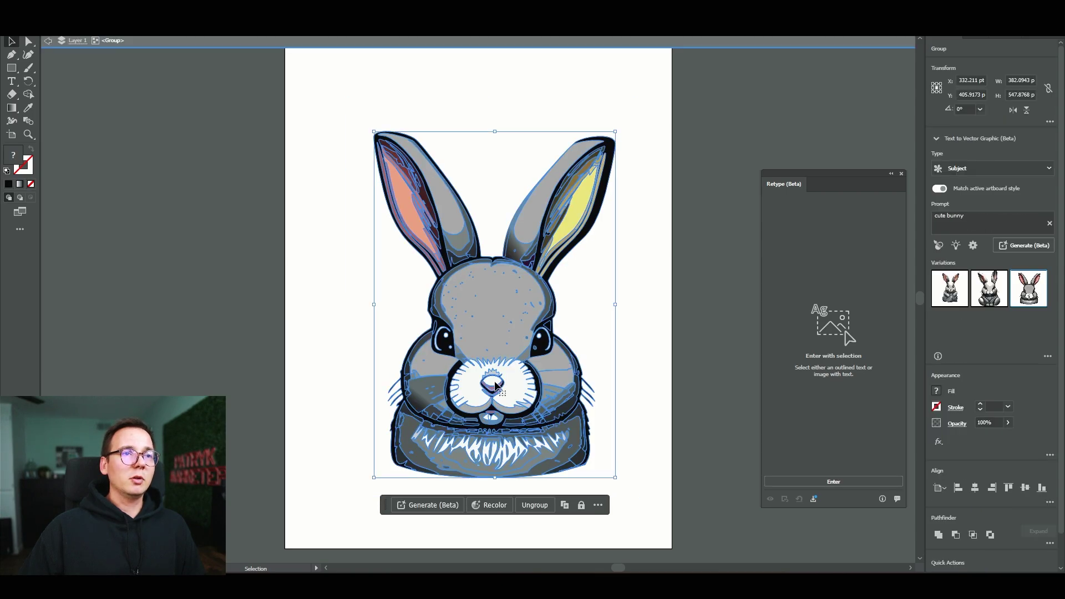
double_click(495, 392)
left_click(502, 394)
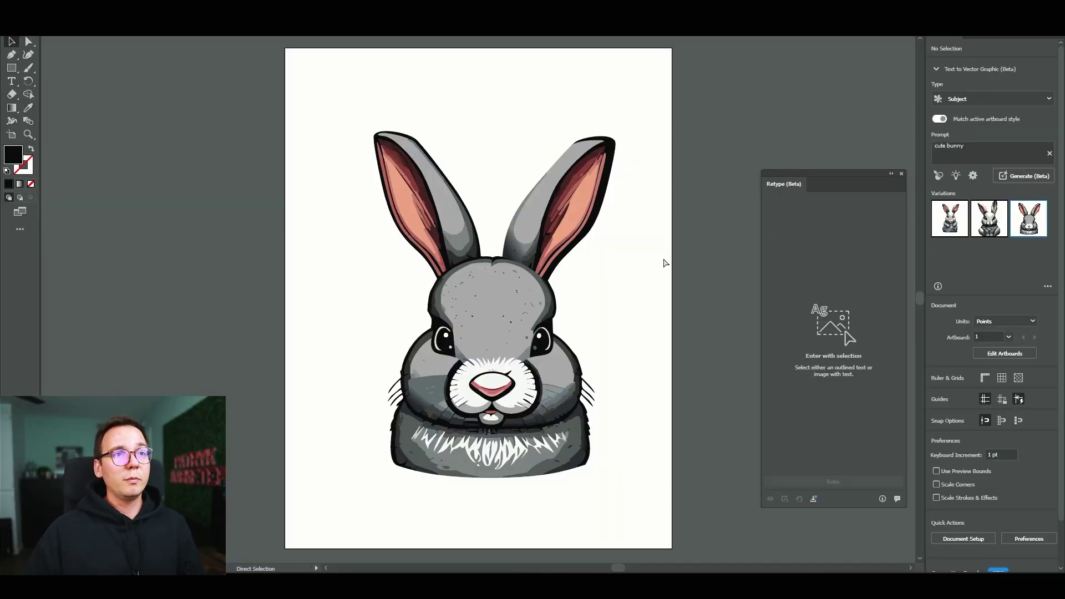
Select the whole bunny and drag its corner outward so it fills the artboard
left_click_drag(671, 103, 337, 501)
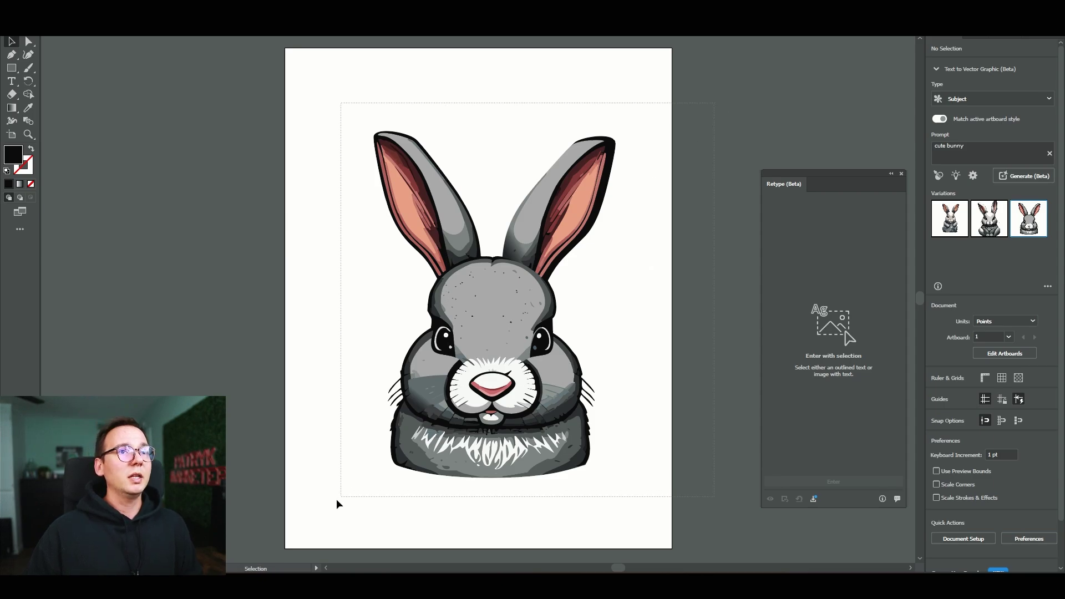
left_click_drag(347, 101, 217, 72)
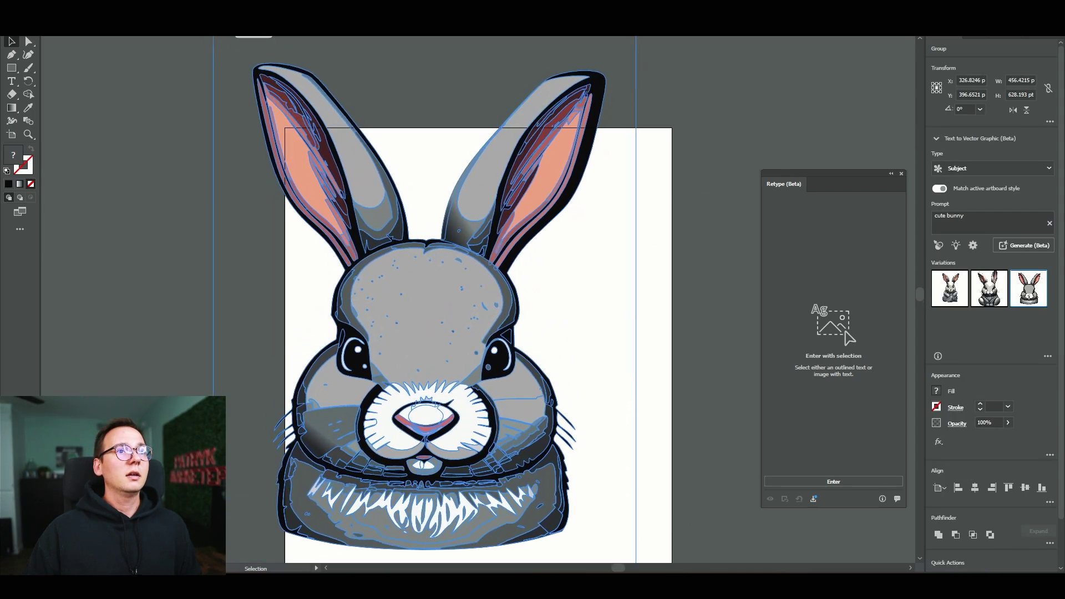
scroll(450, 360, "up", 3)
scroll(450, 361, "down", 5)
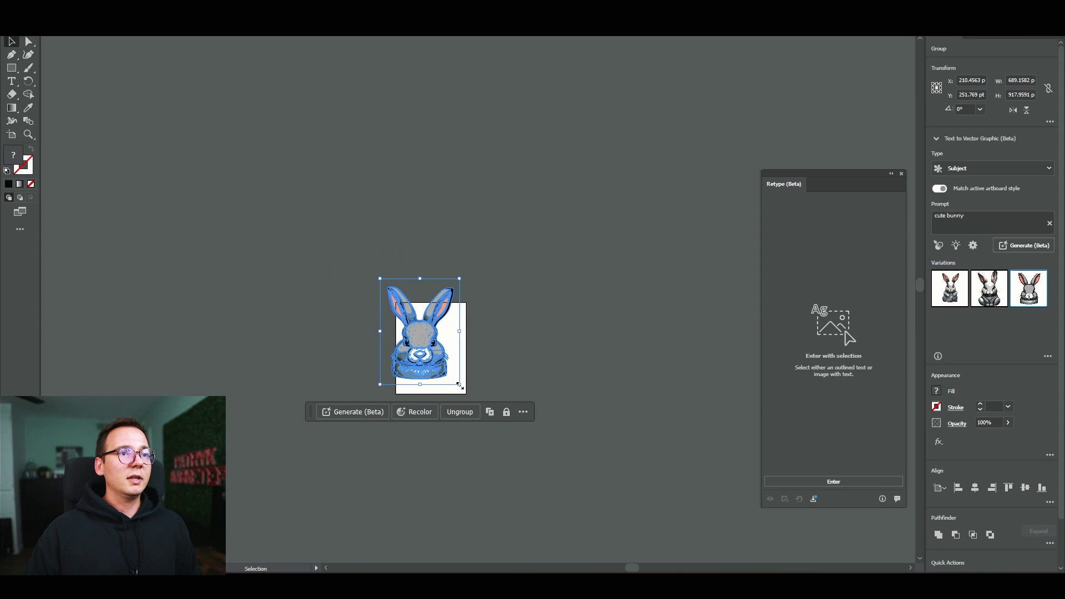
left_click_drag(459, 384, 571, 461)
scroll(475, 399, "up", 3)
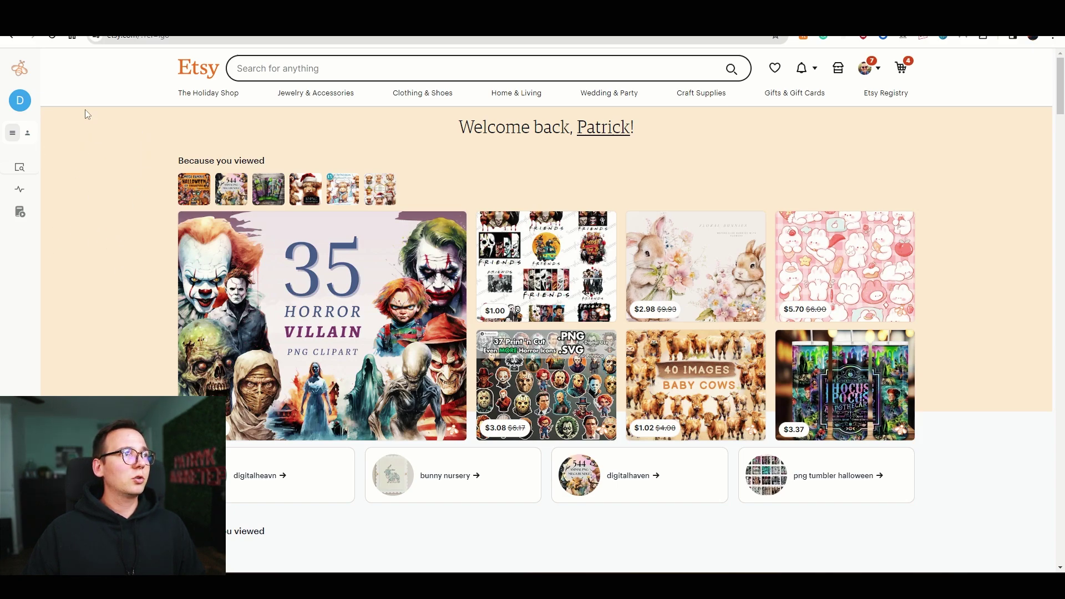
Enter 'svg' and 'g' in the Etsy search box to see suggestions with EverBee search counts
mouse_move(43, 78)
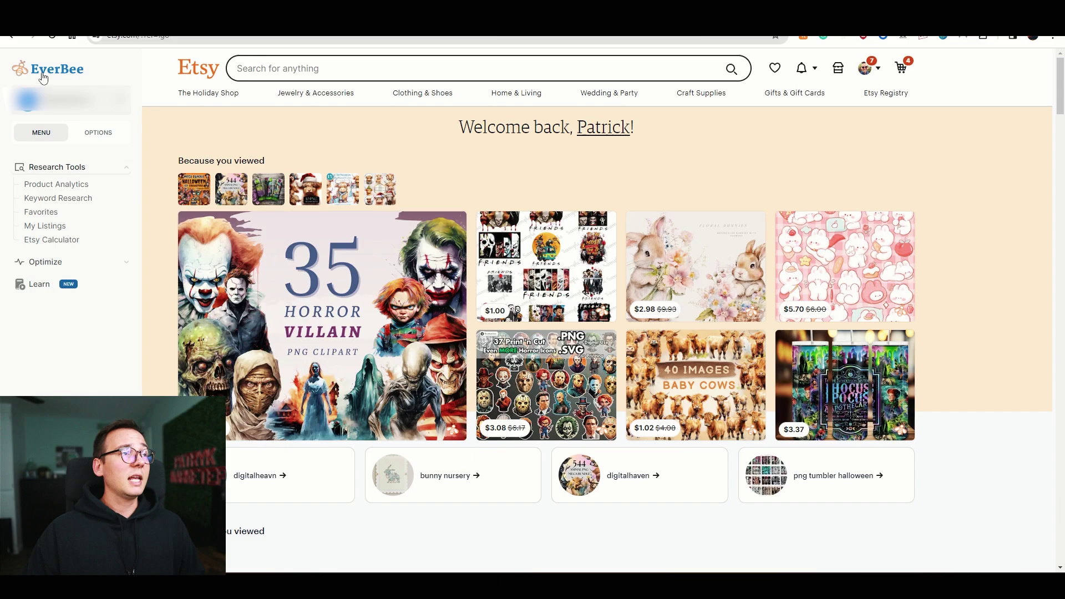
type("svg")
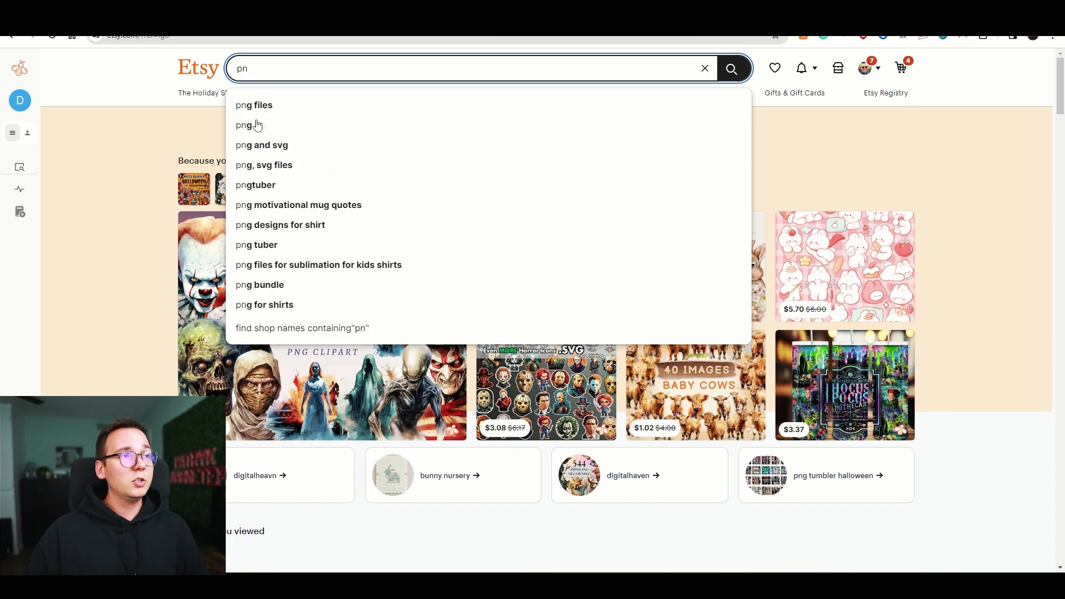
type("g")
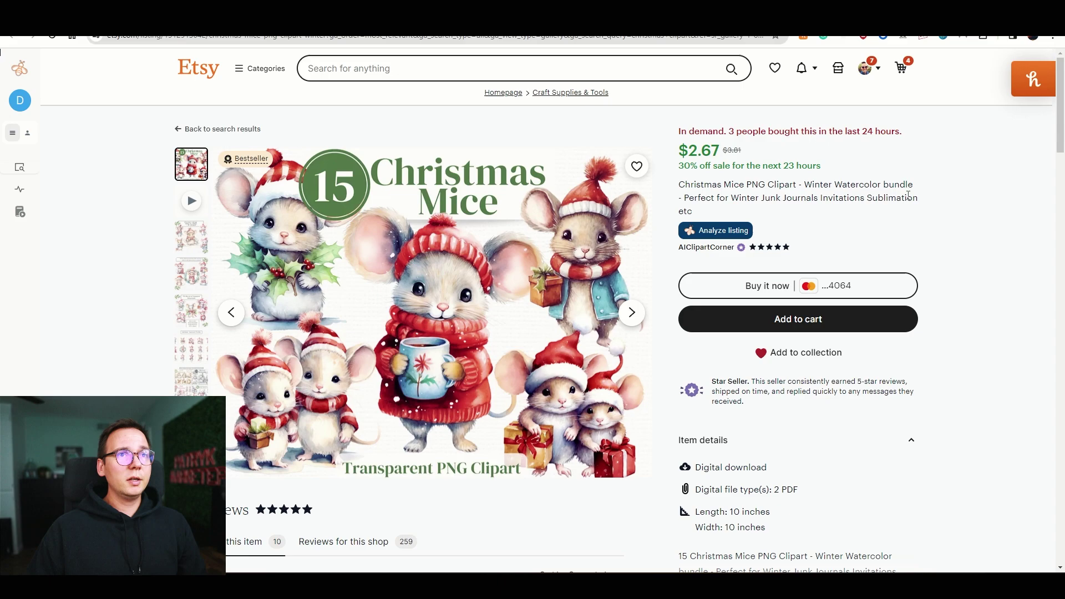
Scroll the 15 Christmas Mice listing, then open and close its EverBee sales statistics
left_click_drag(1062, 79, 1062, 146)
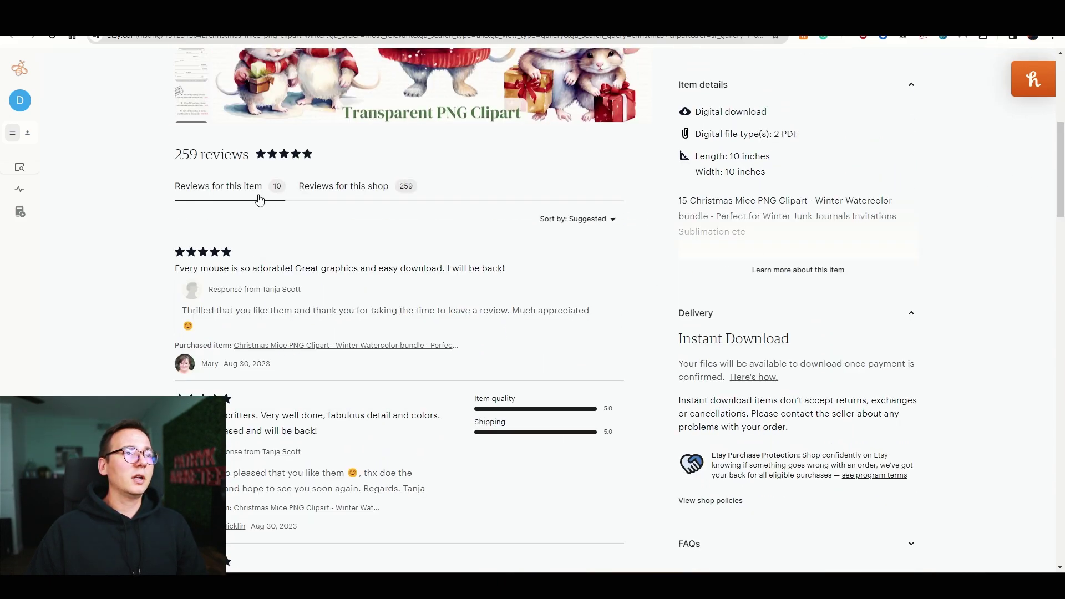
scroll(1050, 197, "up", 6)
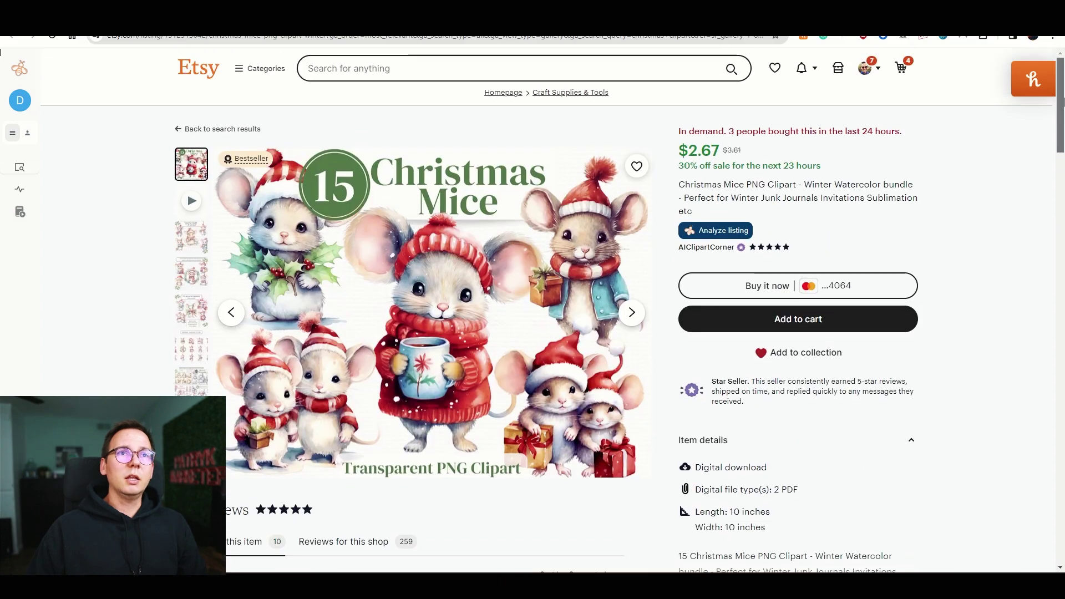
left_click(739, 236)
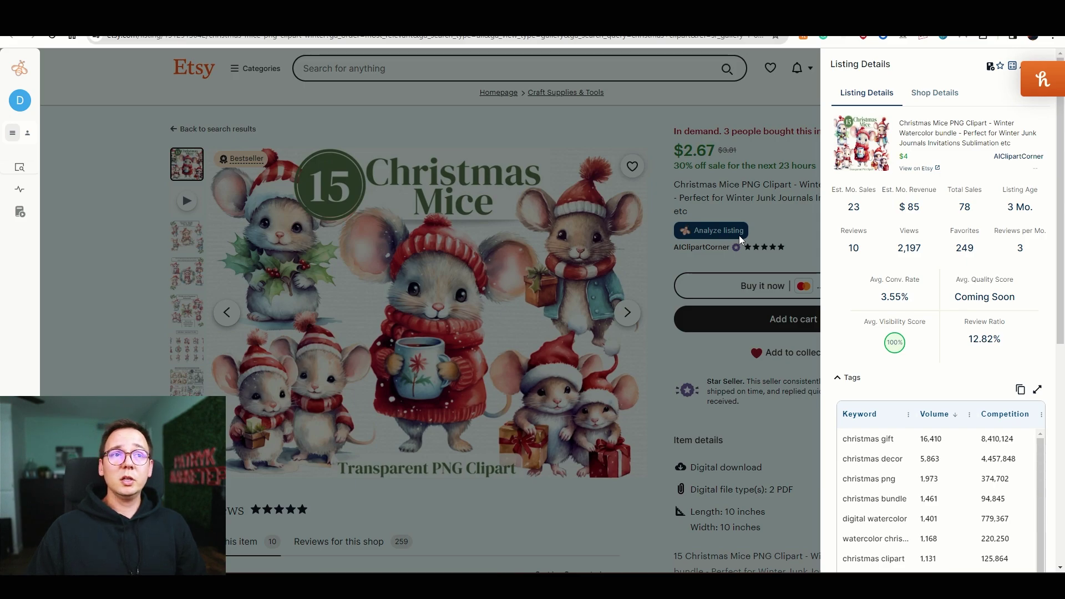
left_click(739, 235)
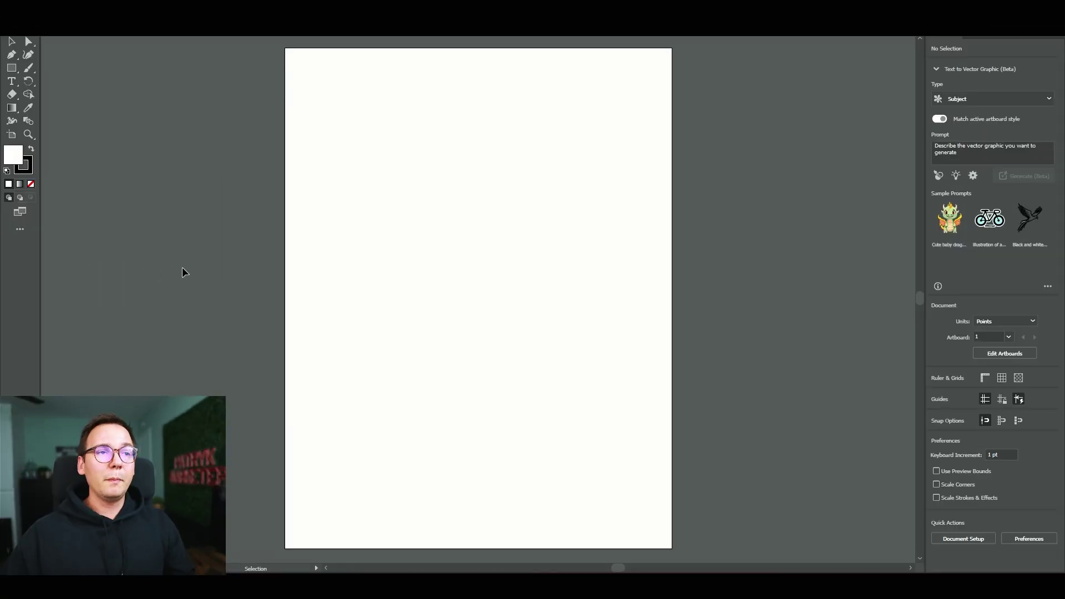
Draw a rectangle across most of the blank artboard
left_click(11, 67)
left_click_drag(338, 121, 623, 495)
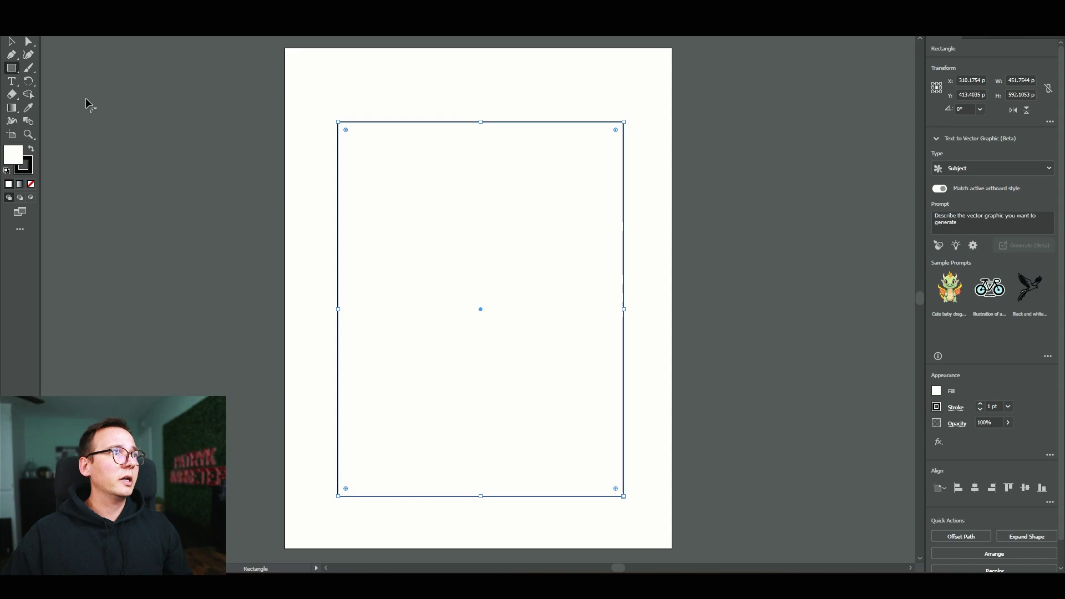
left_click(11, 41)
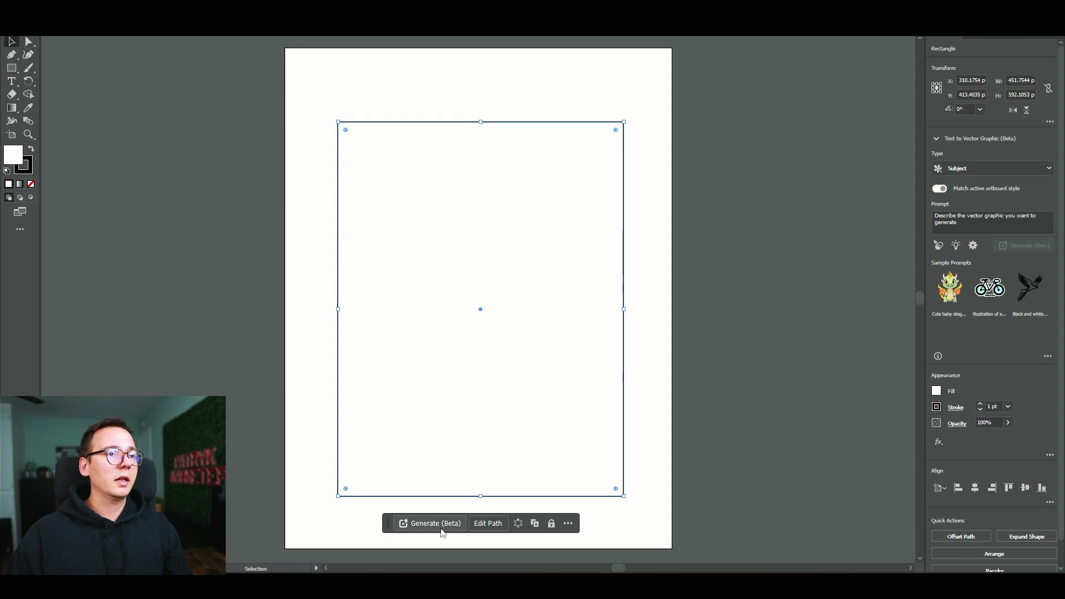
Generate a smiling mouse in a red Christmas hat from the 'tiny cute mice' prompt
left_click(442, 529)
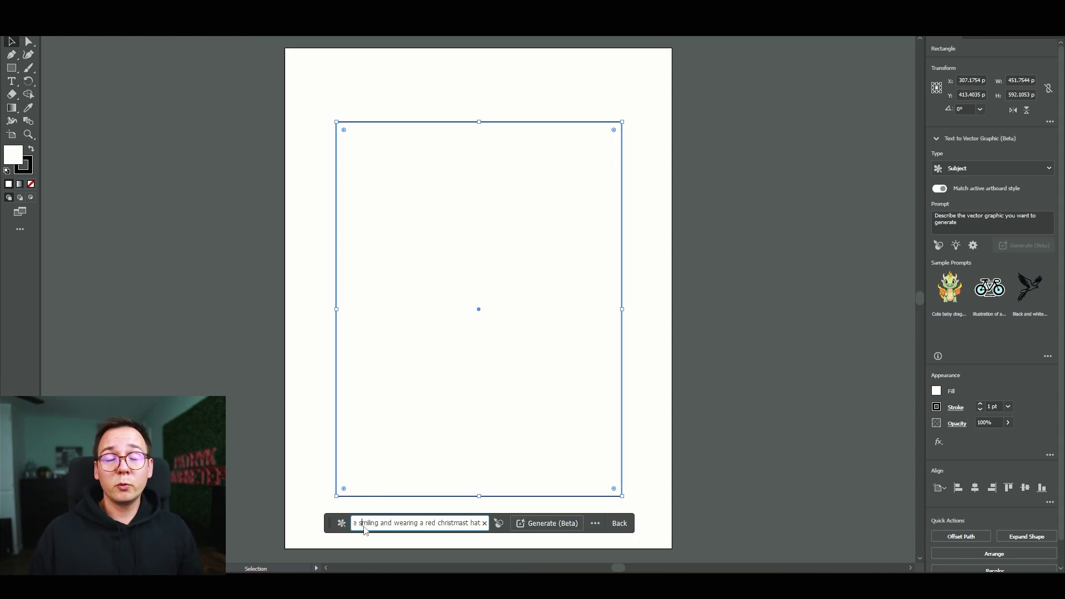
key("Return")
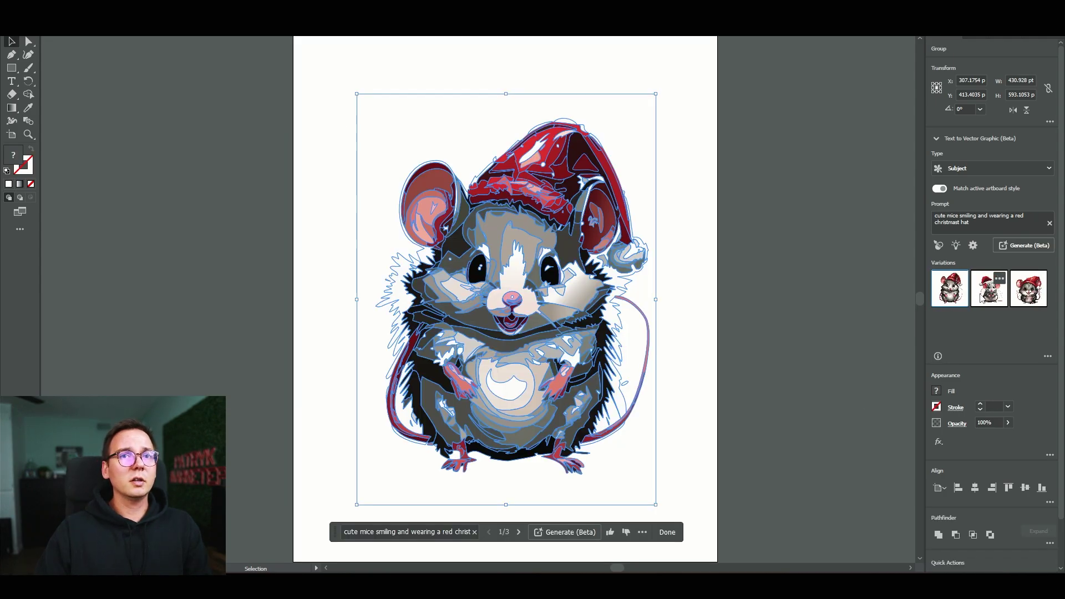
left_click(826, 345)
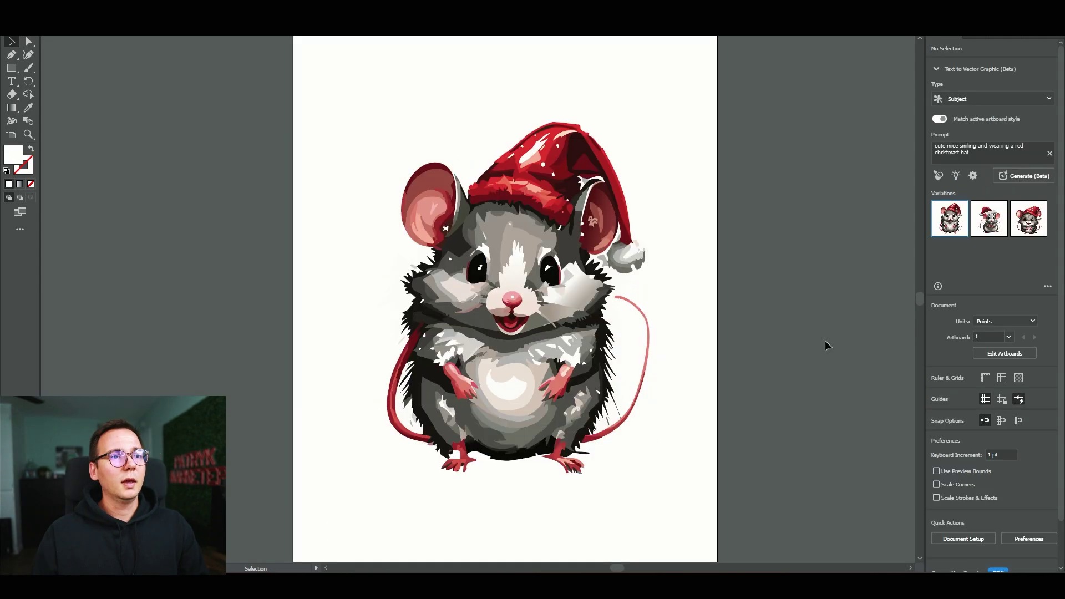
Switch to the third variation, the whiskered mouse in a knitted red hat, then enter its group
left_click(501, 333)
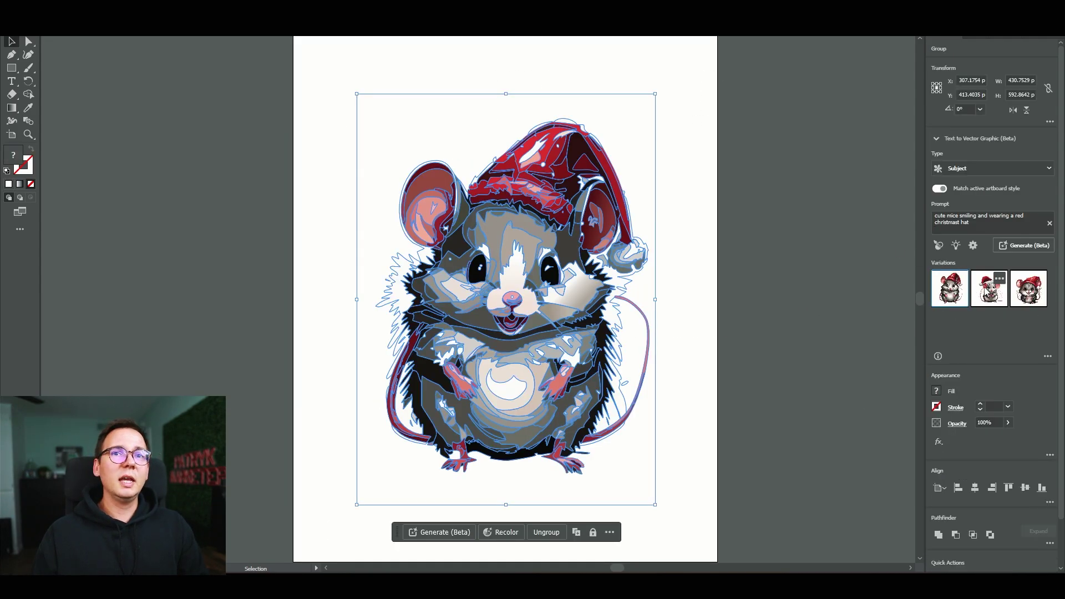
left_click(1027, 290)
left_click(796, 352)
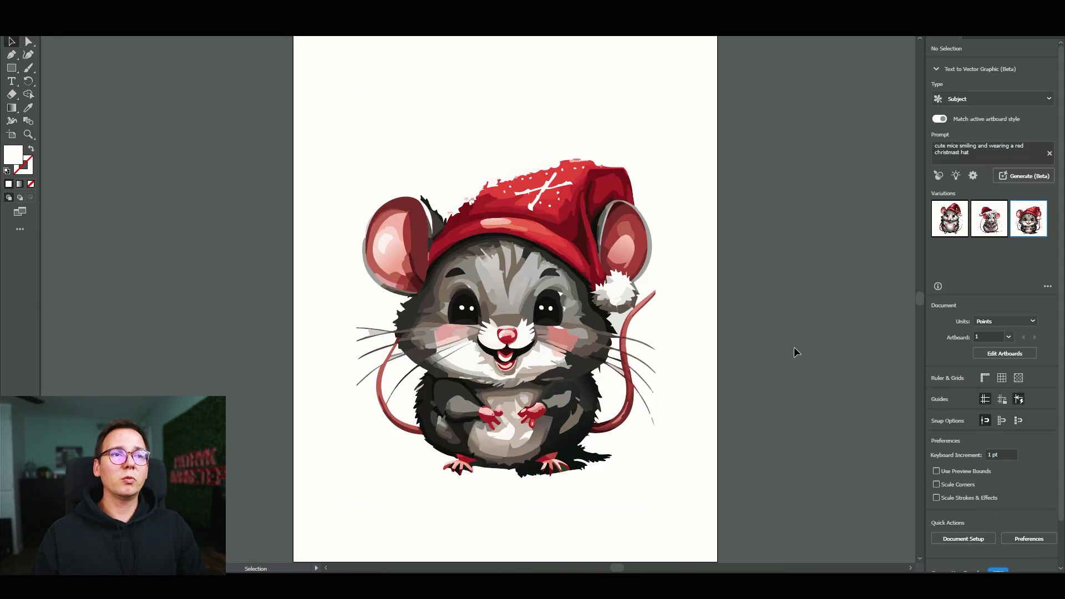
double_click(537, 420)
scroll(533, 417, "up", 5)
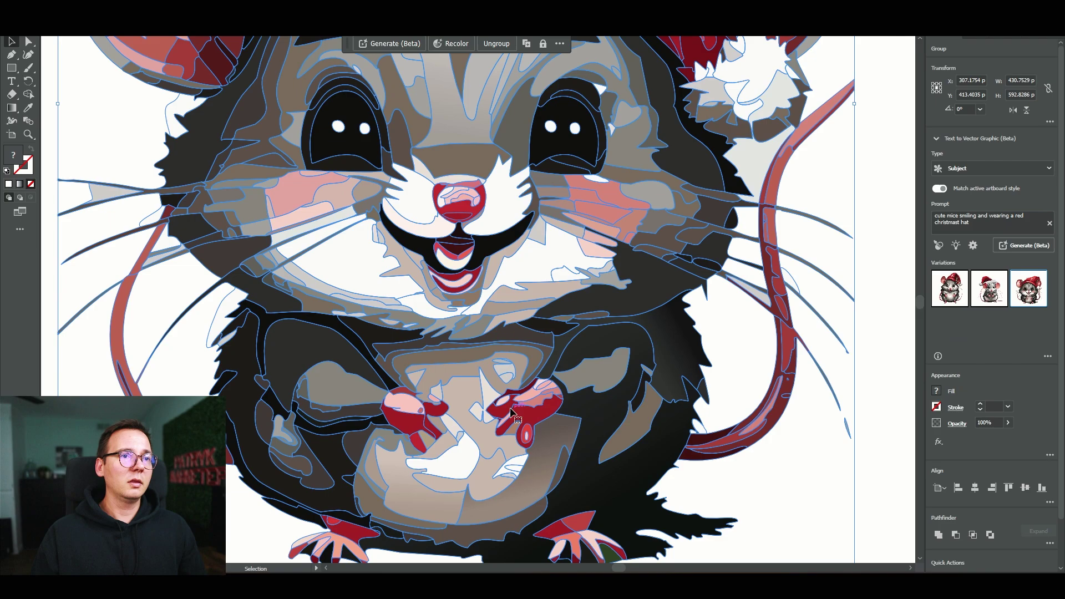
scroll(422, 413, "down", 5)
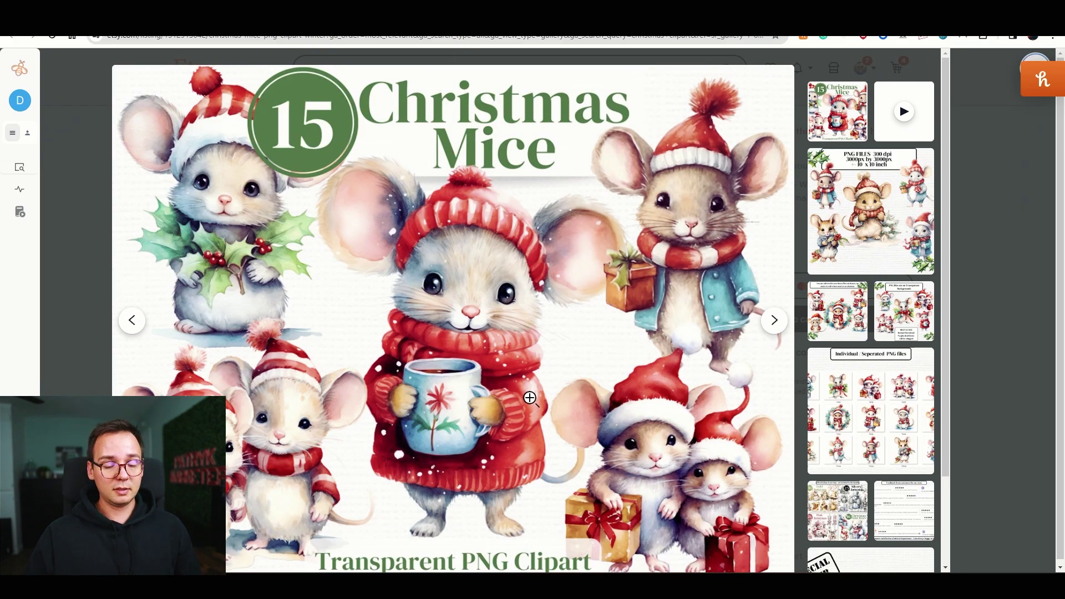
Screenshot the scarf-wearing, blue-jacket mouse from the Christmas Mice listing image
key("Print")
left_click_drag(572, 68, 797, 381)
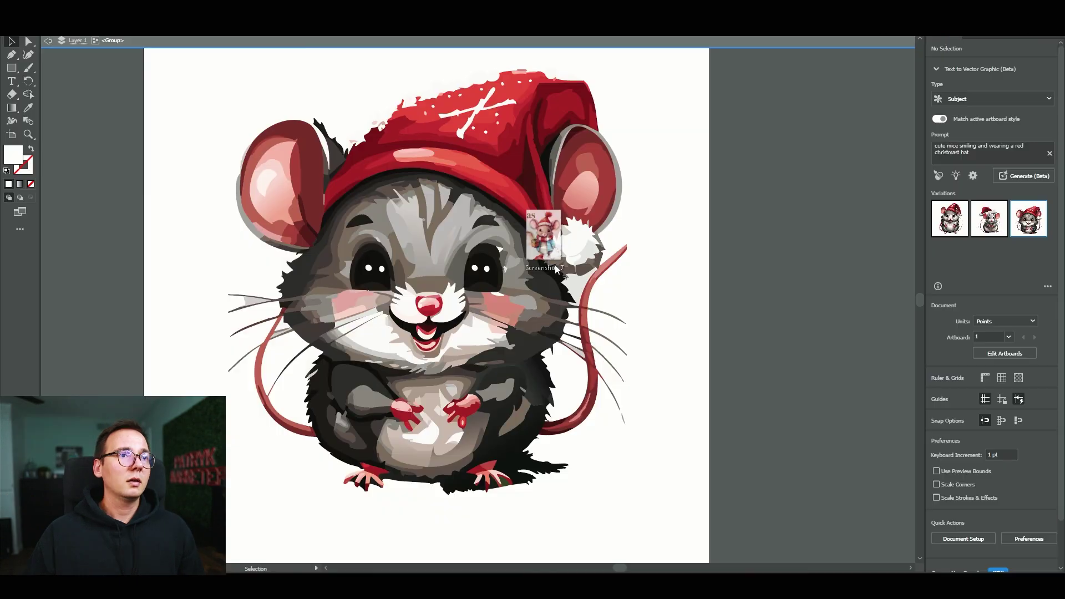
Place the captured blue-jacket mouse image on the canvas left of the artboard
left_click_drag(797, 381, 528, 286)
scroll(792, 285, "down", 5)
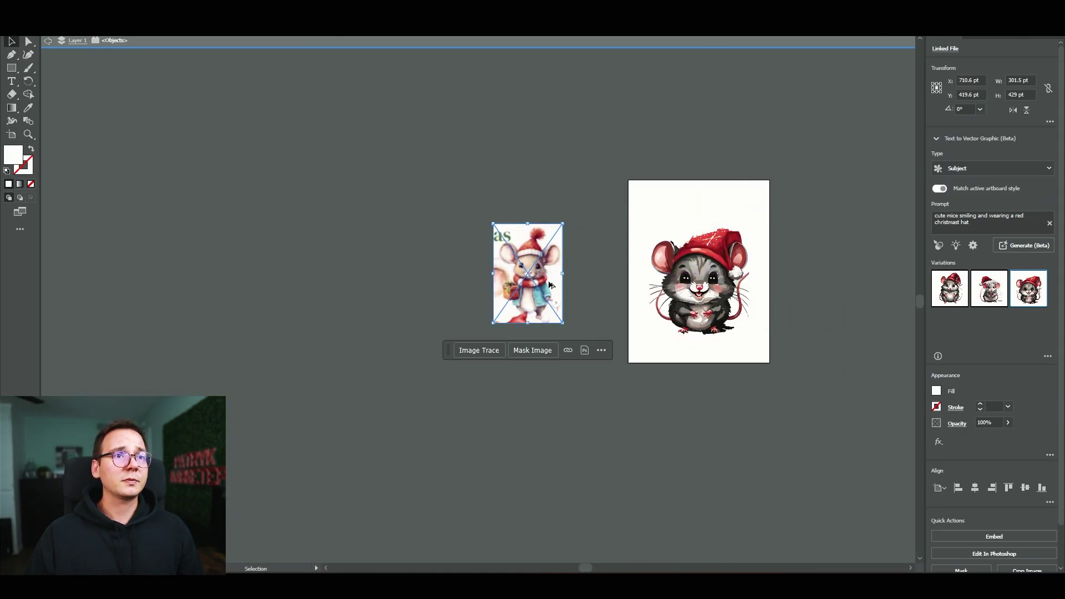
scroll(567, 302, "up", 3)
scroll(567, 301, "right", 5)
Delete the old generated mouse and draw a roughly 470 × 629 pt rectangle on the artboard
left_click(430, 433)
key("Delete")
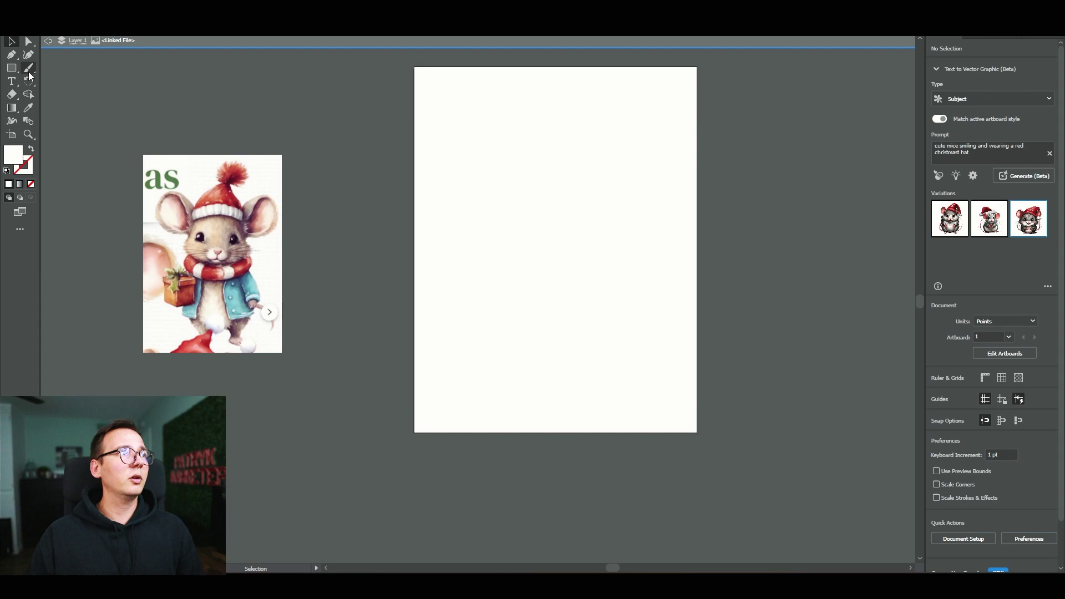
key("m")
left_click_drag(454, 118, 671, 409)
Sample the blue-jacket mouse clipart as the style reference for Text to Vector Graphic
left_click(11, 42)
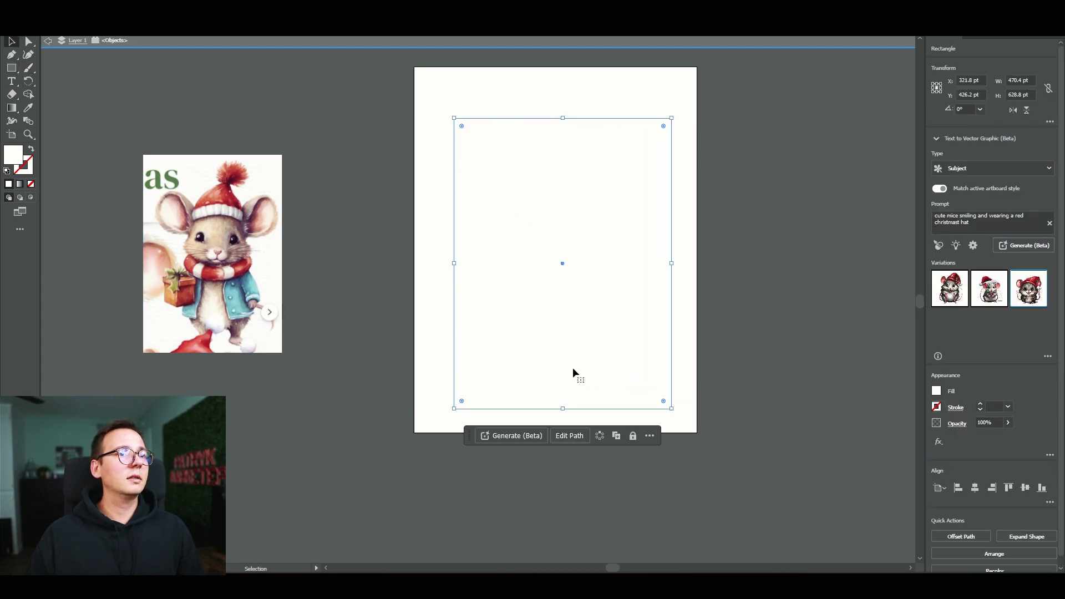
left_click(520, 437)
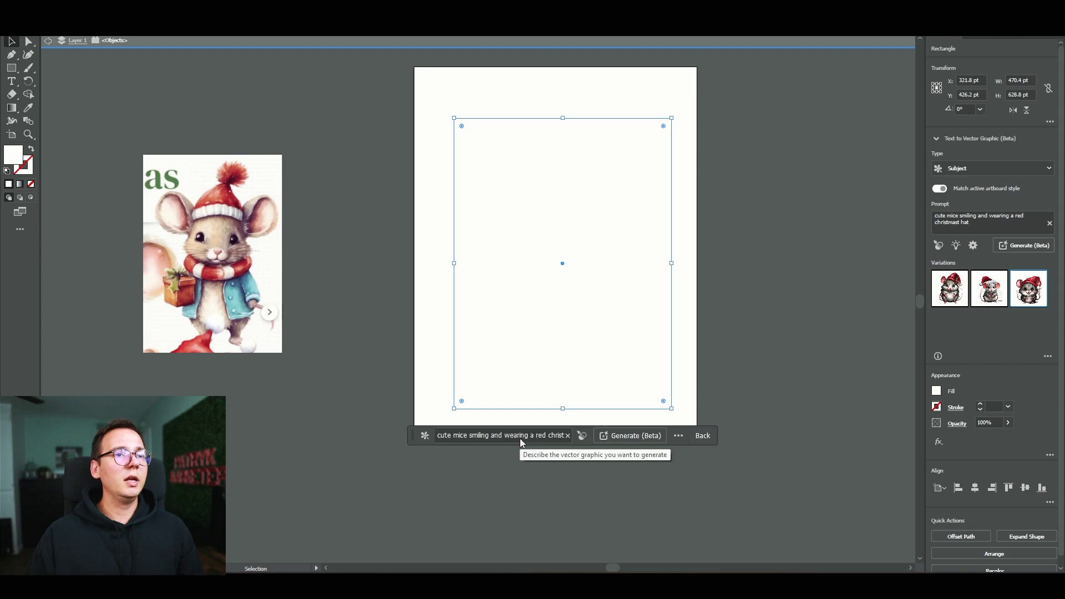
left_click(587, 437)
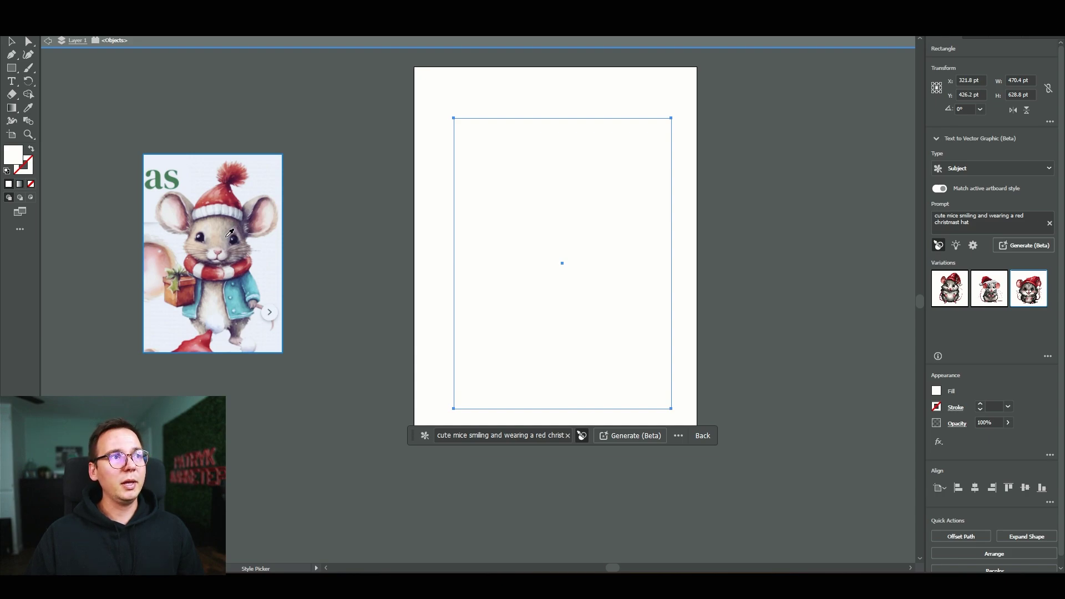
left_click(230, 233)
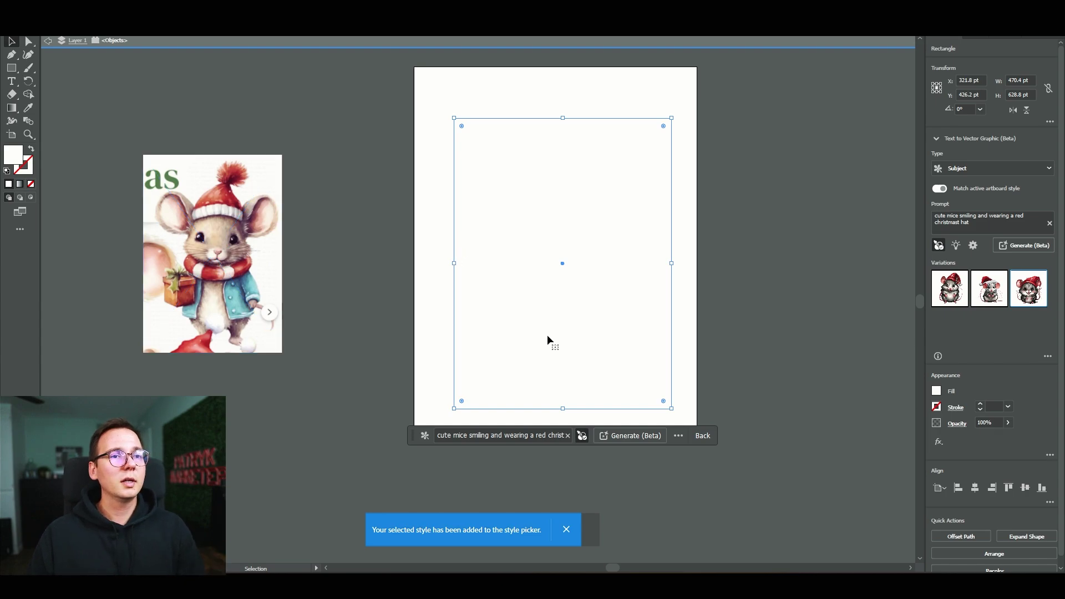
Generate mouse vectors into the rectangle and keep the second variation, the brown Santa-hat mouse
left_click(641, 442)
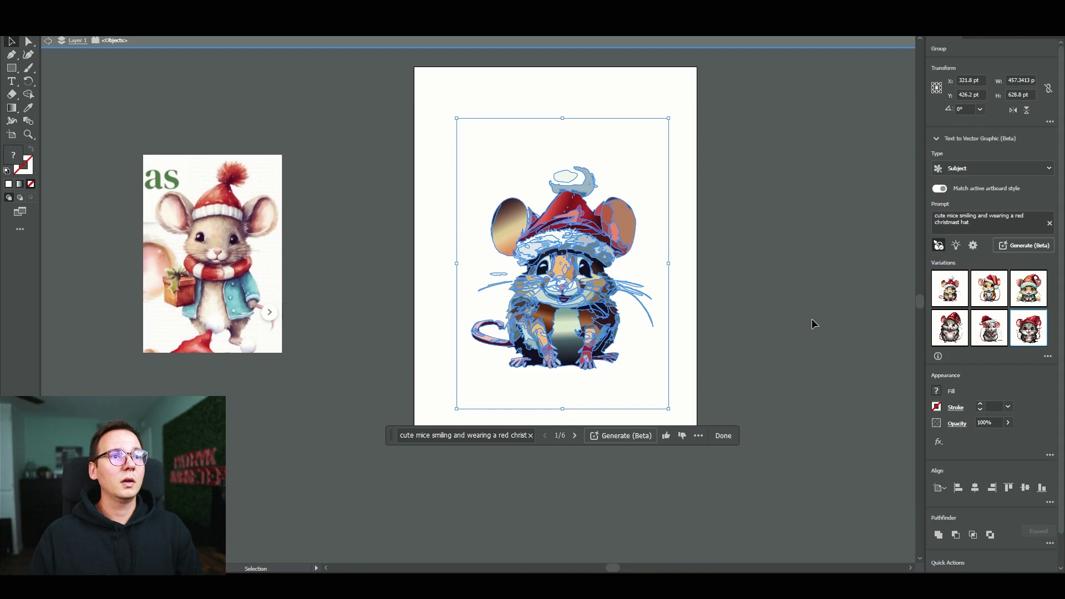
left_click(978, 297)
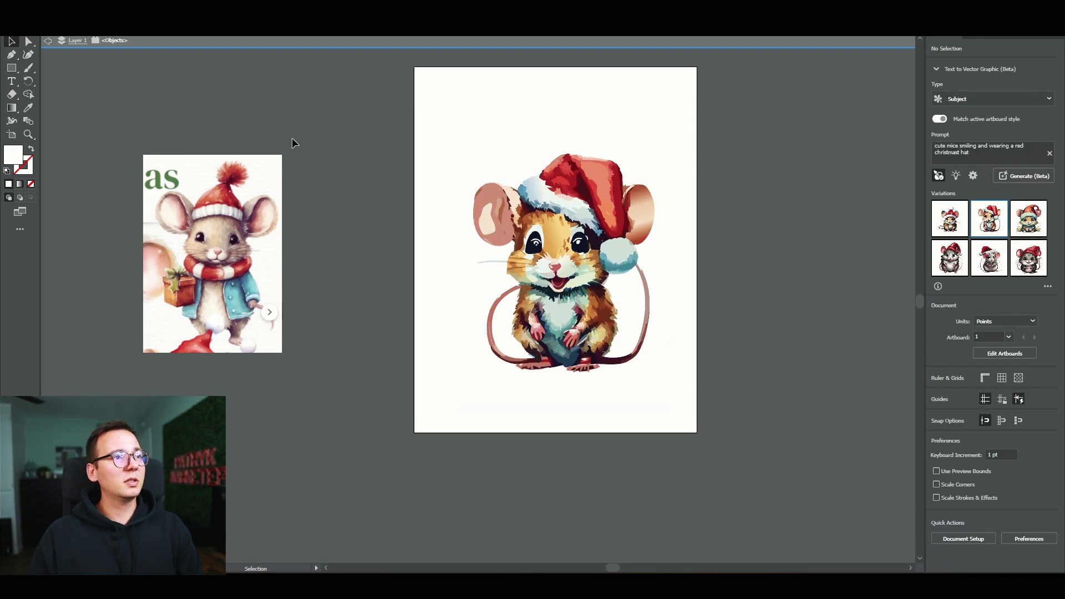
left_click(1029, 218)
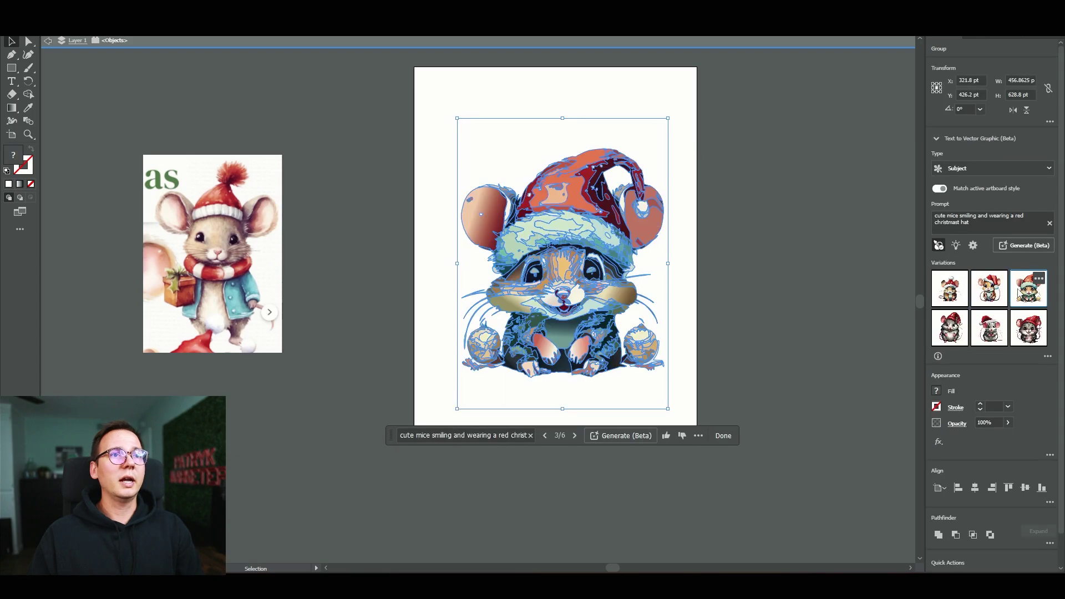
left_click(808, 277)
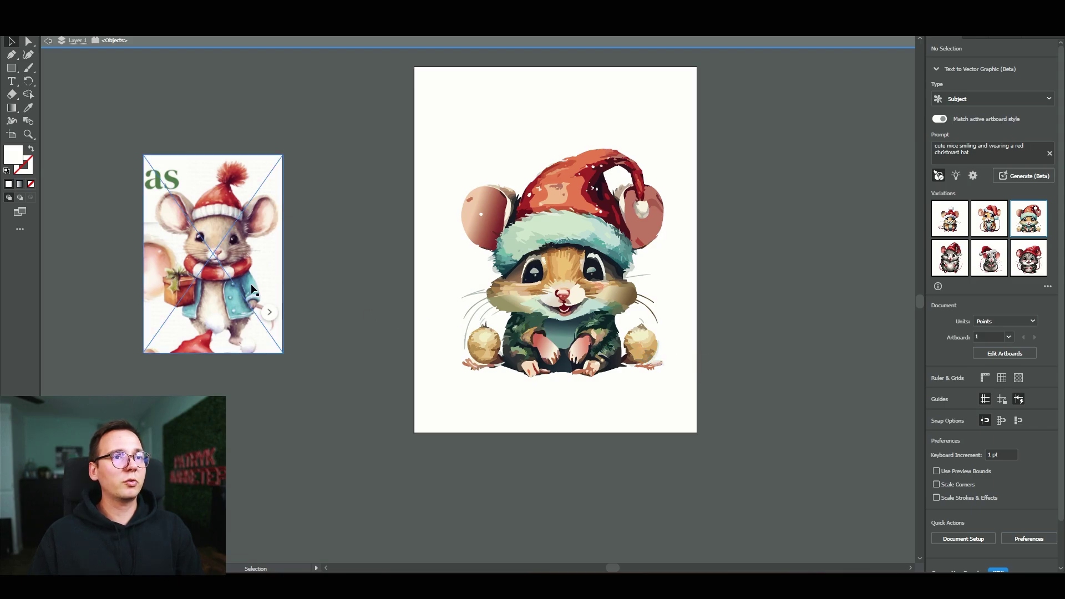
left_click(555, 357)
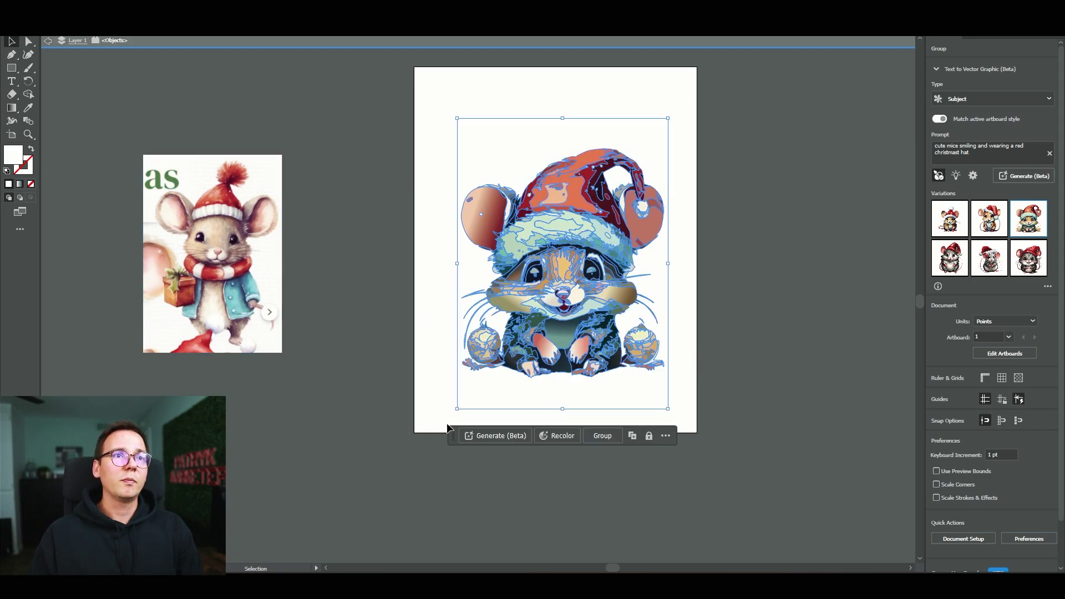
left_click(989, 289)
left_click(803, 291)
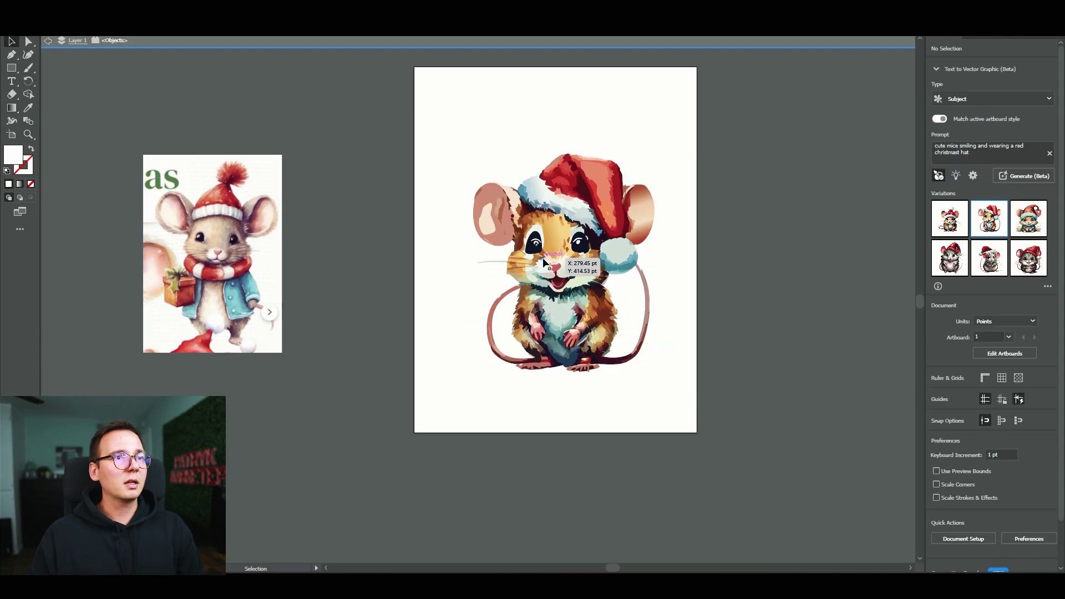
Delete the mouse's stray tail curve and shorten the tail from its top
double_click(494, 307)
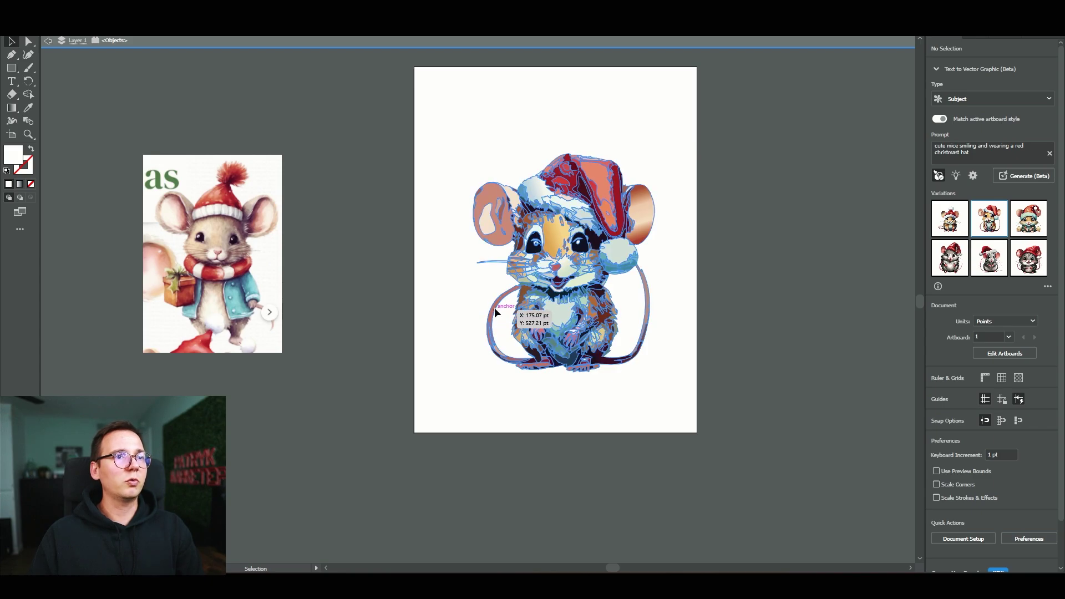
key("Delete")
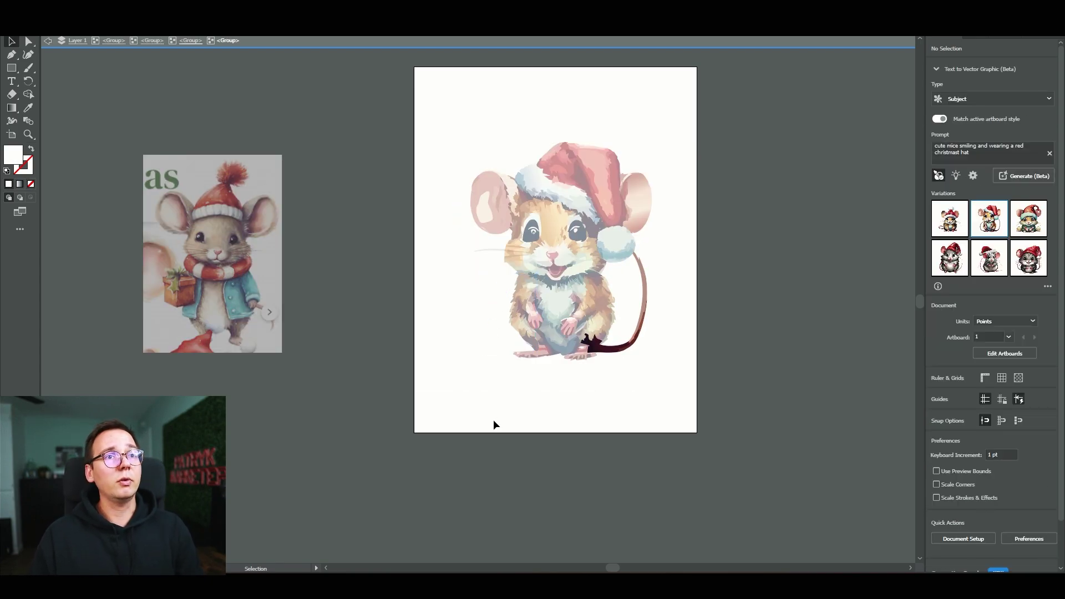
double_click(519, 397)
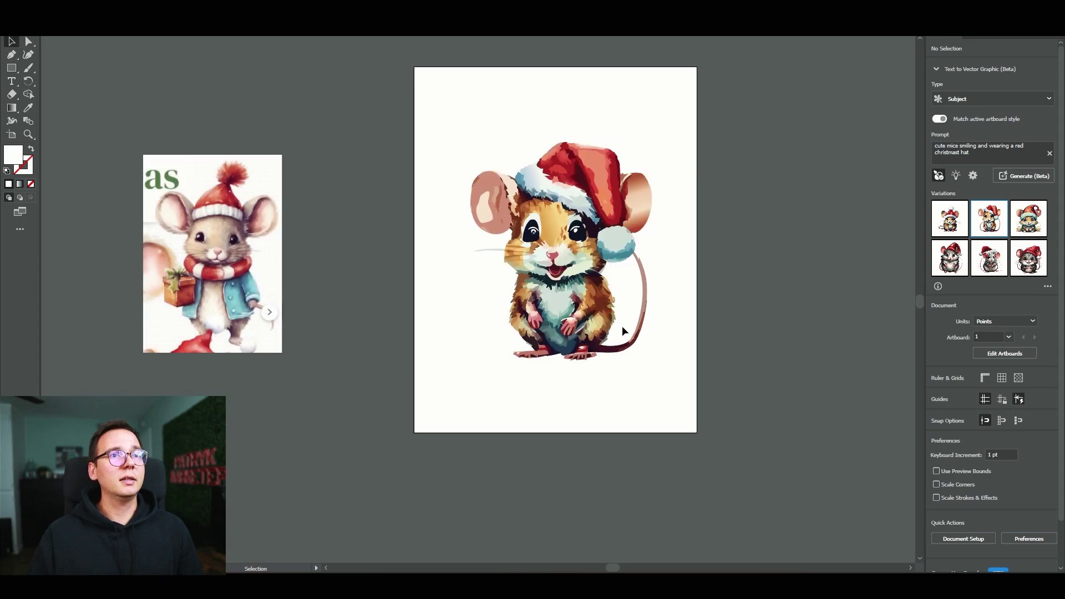
left_click(641, 271)
left_click_drag(650, 250, 646, 266)
Deselect the tail by clicking the empty canvas
left_click(705, 284)
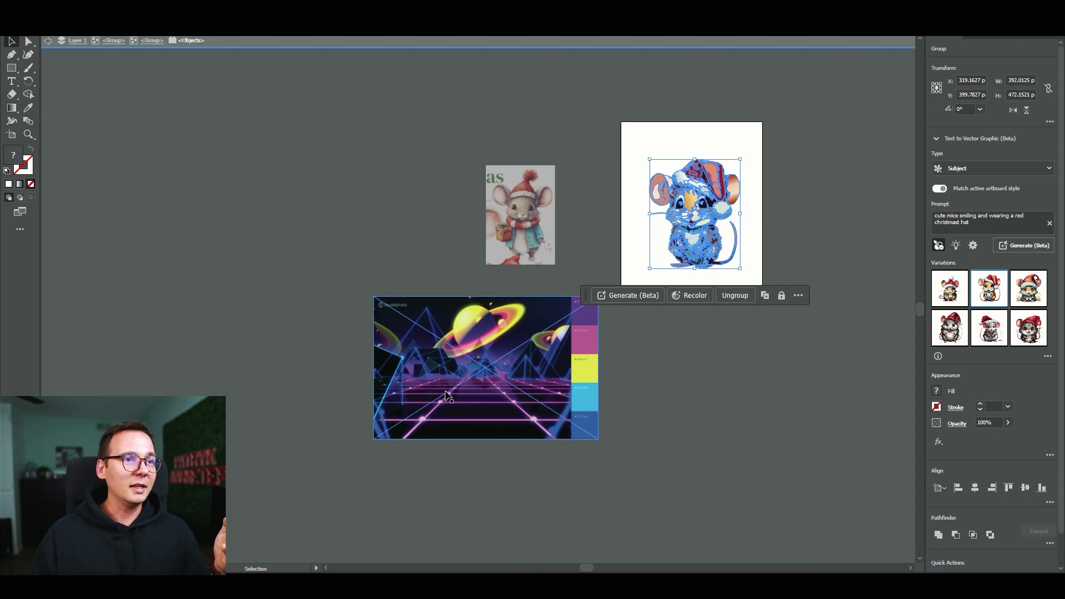
Recolor the mouse from the synthwave planet image's palette and brighten the colours slightly
left_click(705, 297)
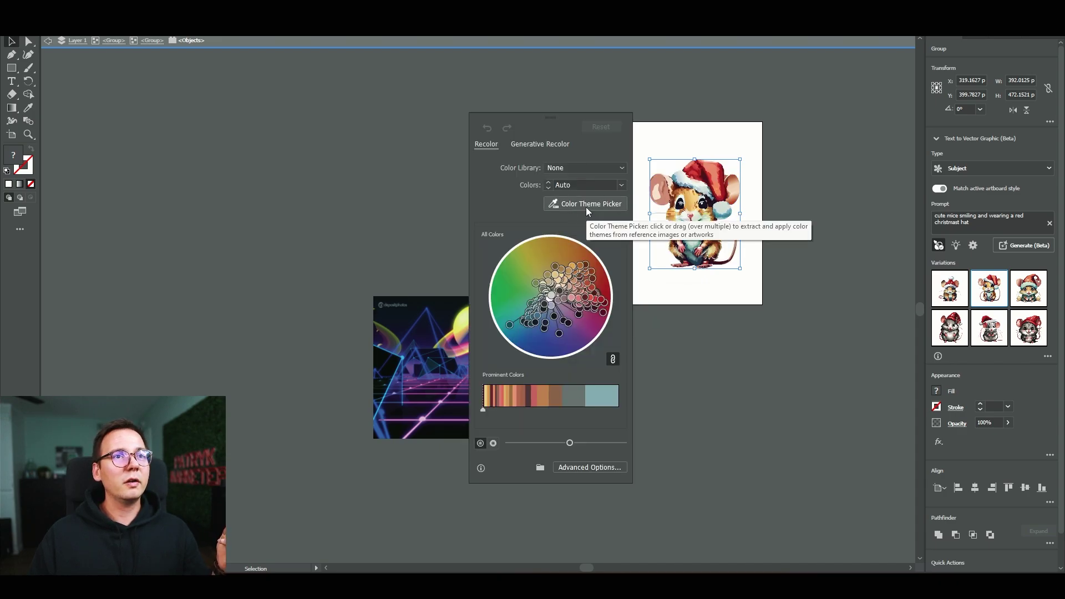
left_click(585, 204)
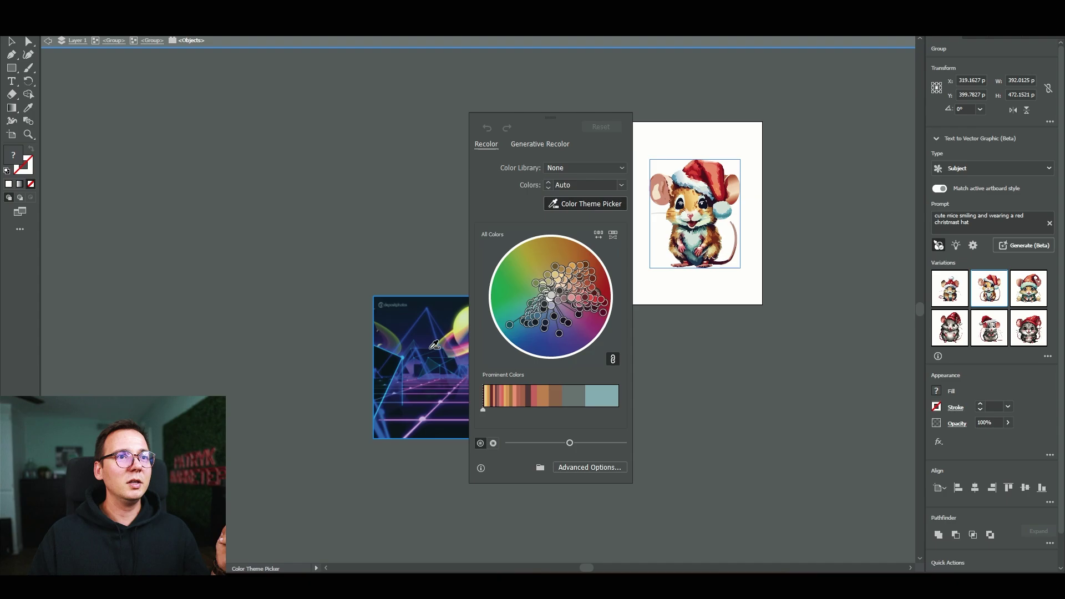
left_click(434, 345)
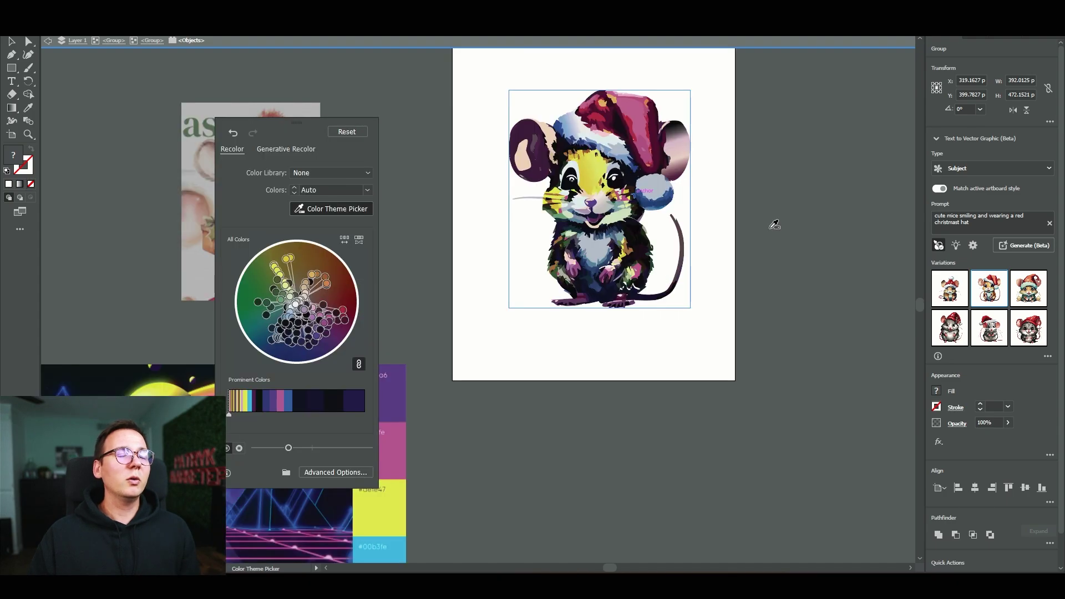
scroll(758, 231, "up", 2)
scroll(757, 231, "down", 4)
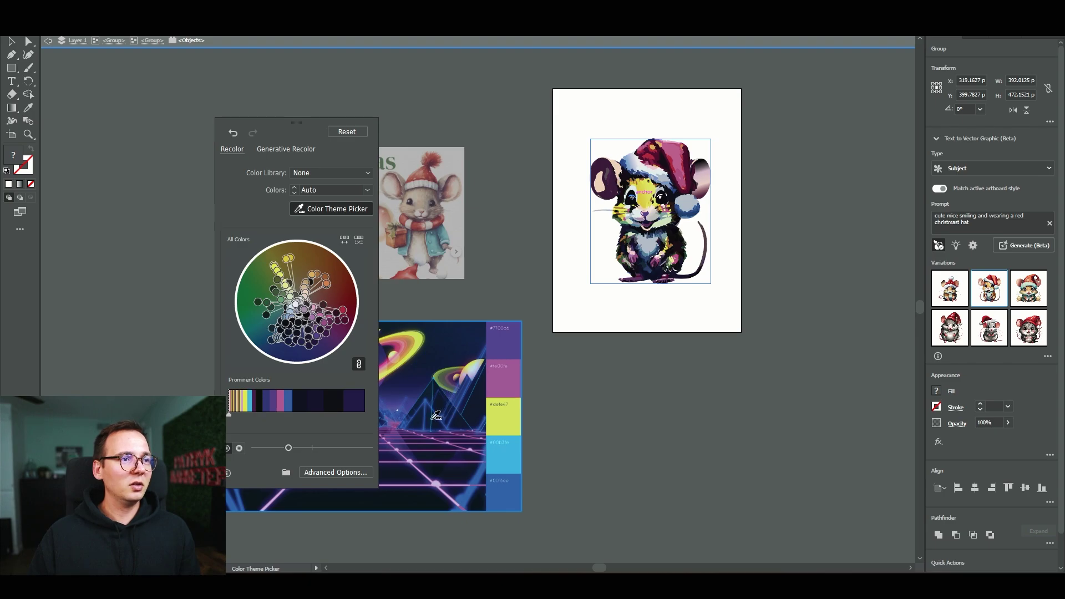
left_click_drag(289, 448, 298, 448)
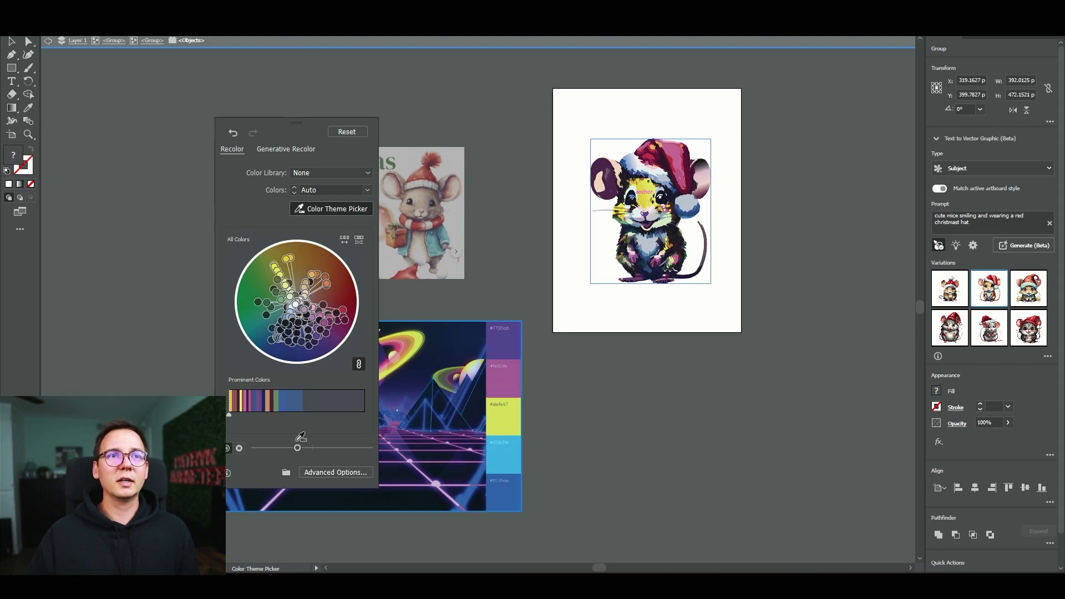
Recolor the mouse from the cyberpunk VR-headset portrait: red hat, light blue trim, navy body
scroll(655, 389, "down", 3)
left_click(654, 390)
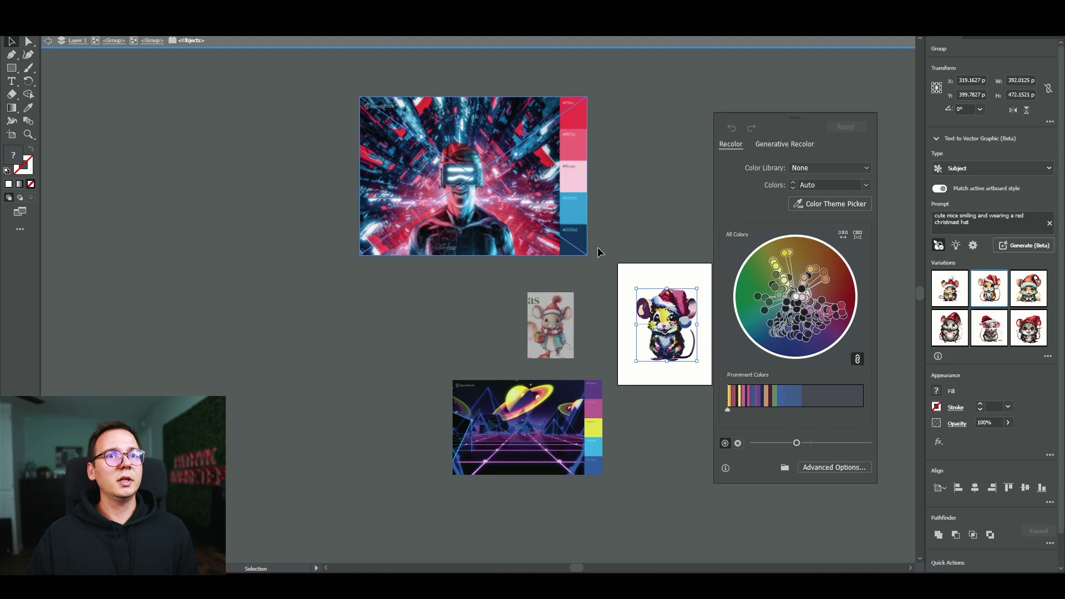
left_click(816, 204)
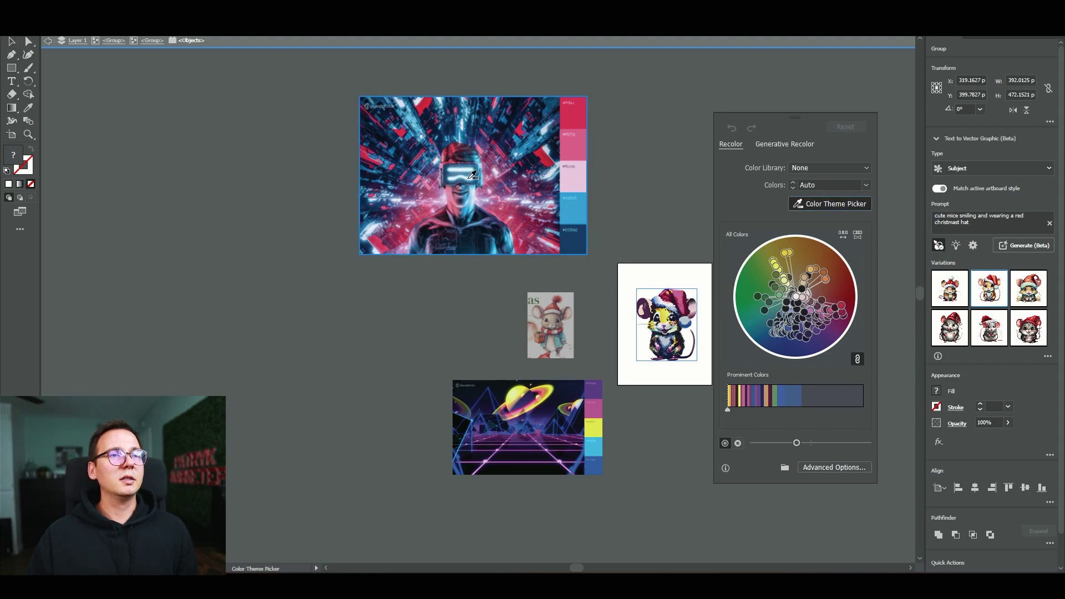
left_click(472, 176)
scroll(586, 286, "up", 2)
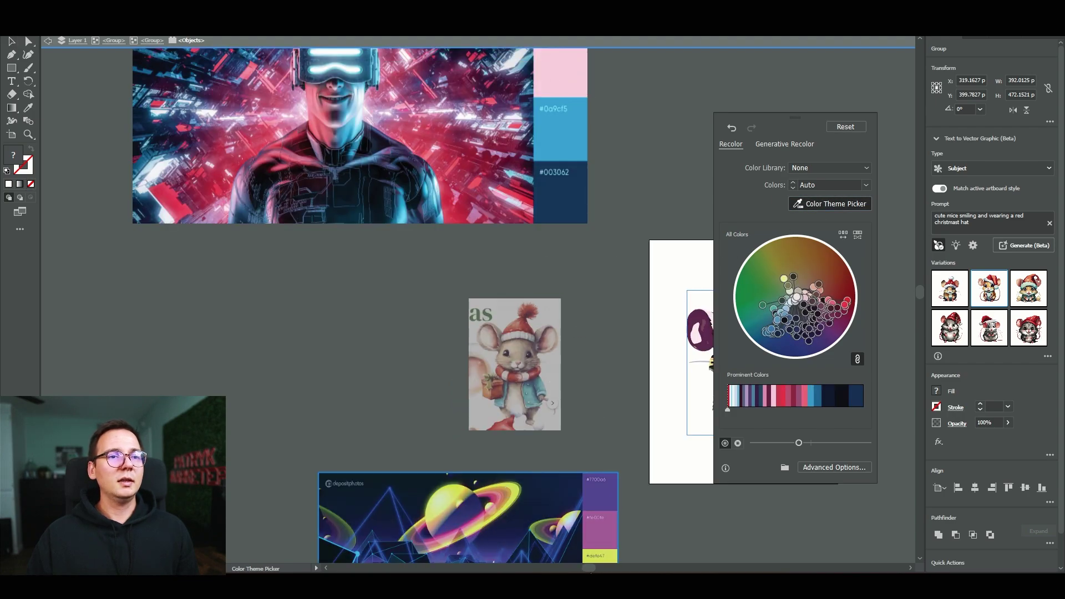
left_click_drag(590, 569, 593, 570)
left_click_drag(604, 570, 608, 570)
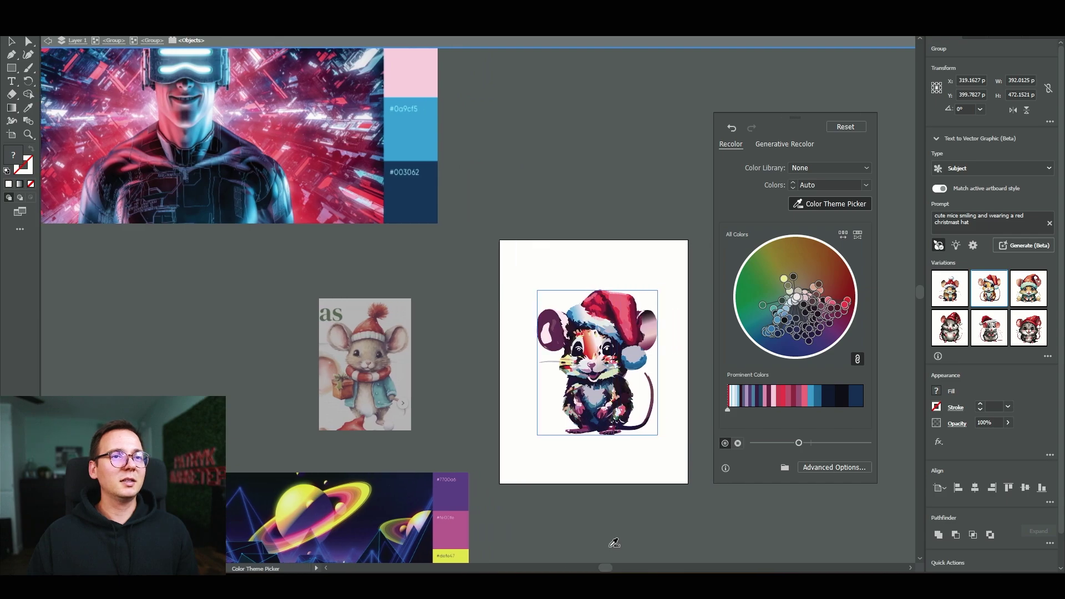
scroll(640, 450, "up", 3)
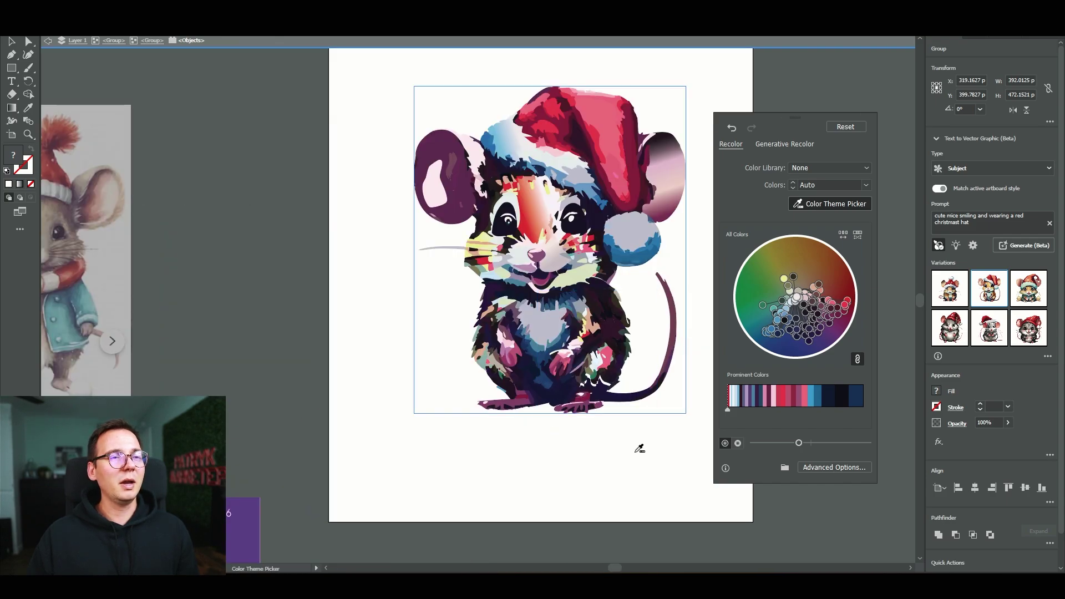